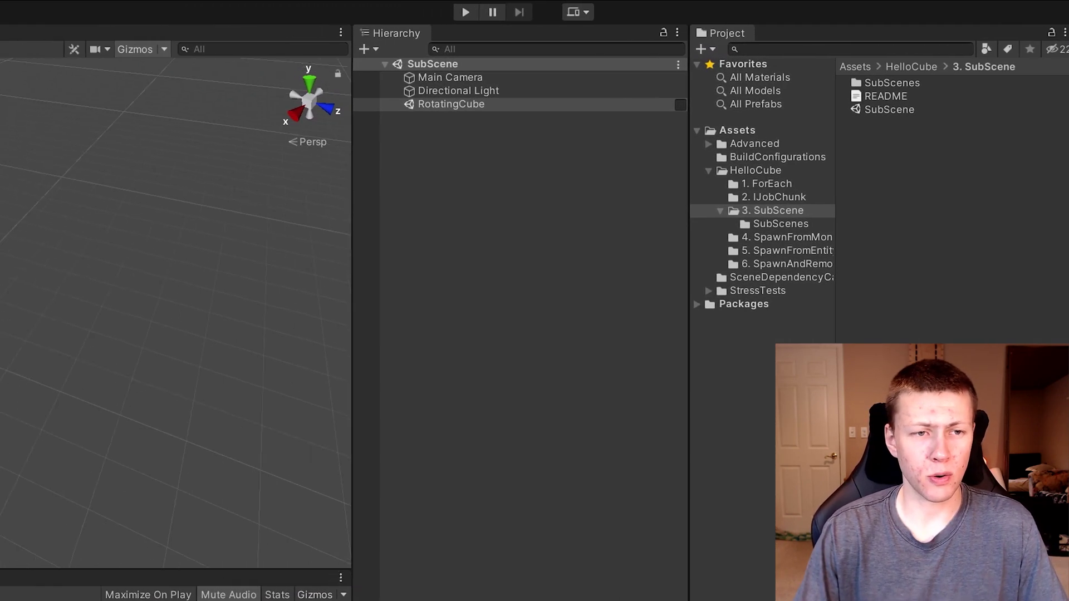
Select the RotatingCube subscene, check its asset in SubScenes, and open it for editing.
{"action": "left_click", "coordinate": [385, 422]}
{"action": "left_click_drag", "start_coordinate": [381, 422], "coordinate": [349, 297], "text": "alt"}
{"action": "left_click", "coordinate": [295, 341]}
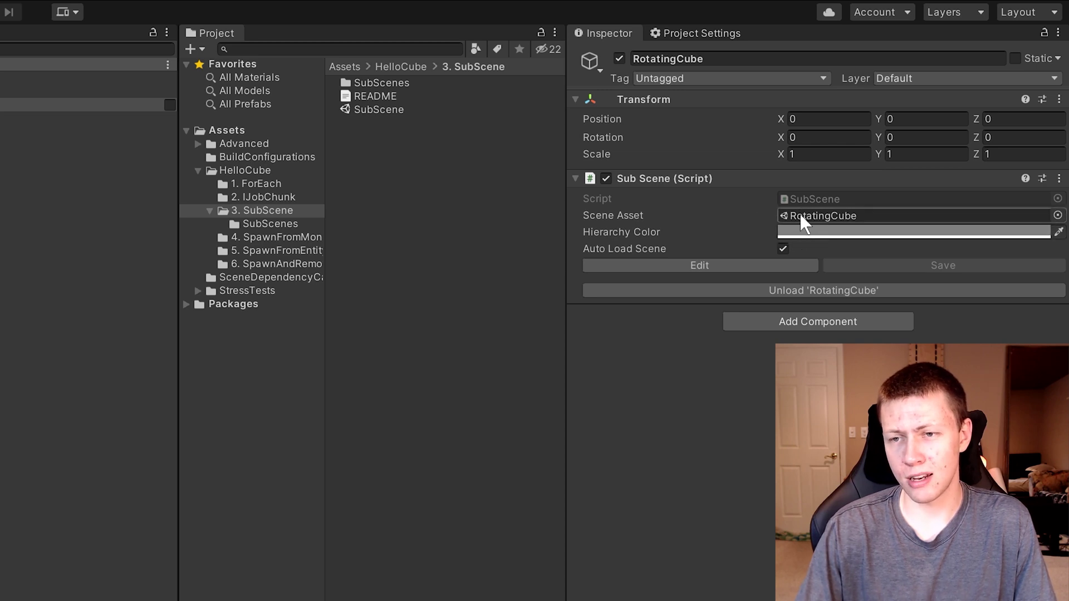
{"action": "left_click", "coordinate": [273, 226]}
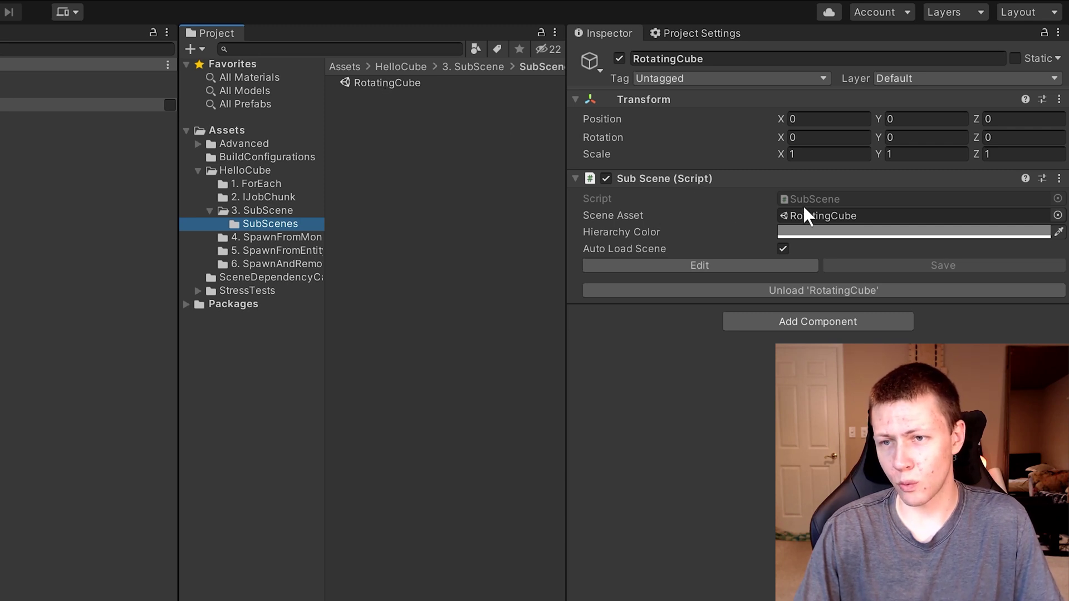
{"action": "left_click", "coordinate": [703, 266]}
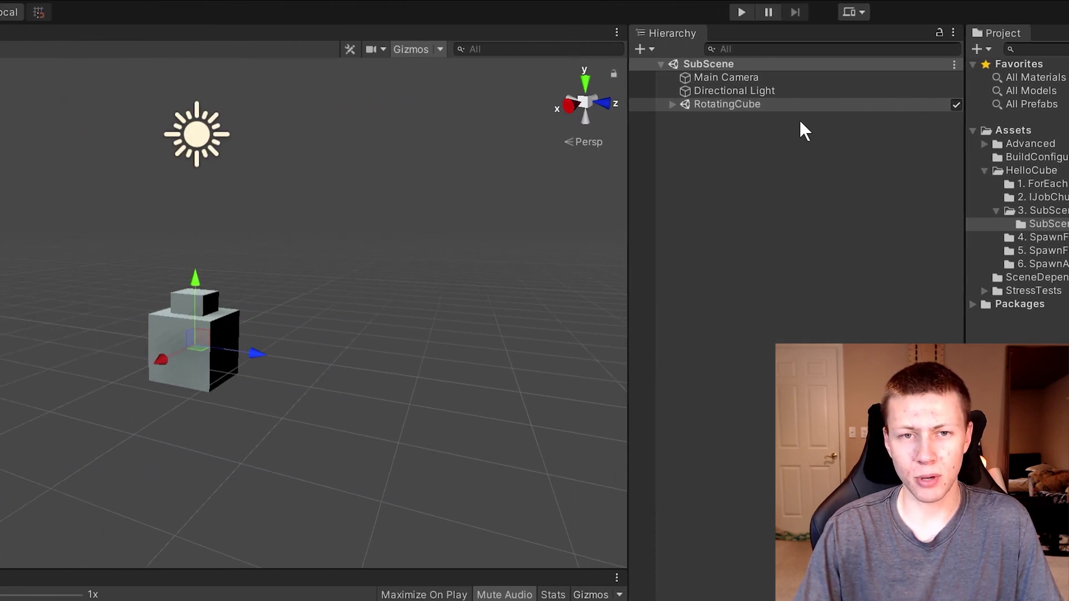
Expand the RotatingCube subscene and select its RotatingCube cube object.
{"action": "left_click", "coordinate": [671, 103]}
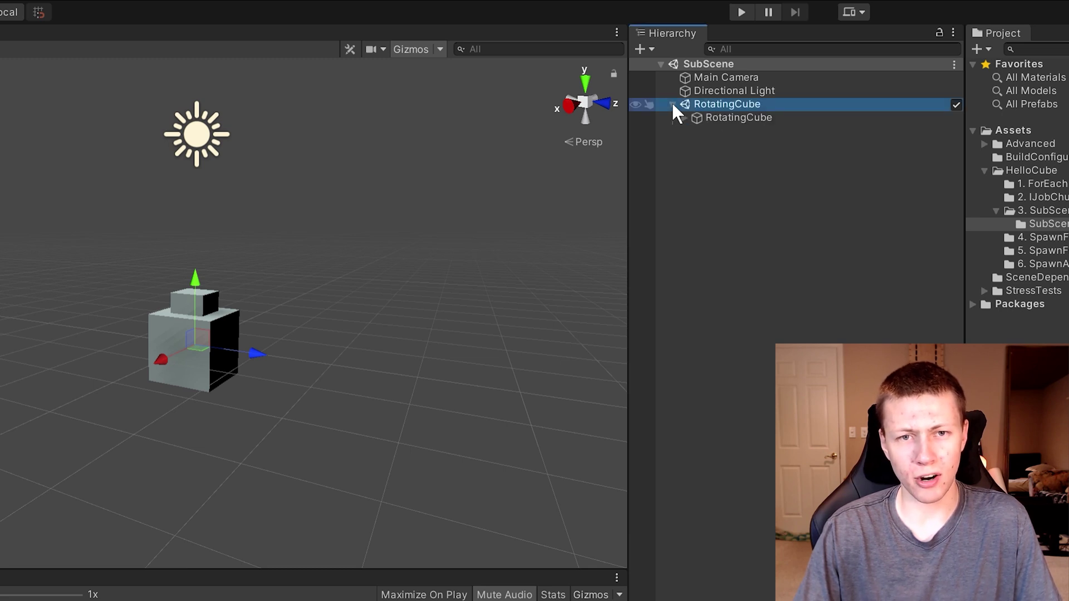
{"action": "left_click", "coordinate": [744, 124]}
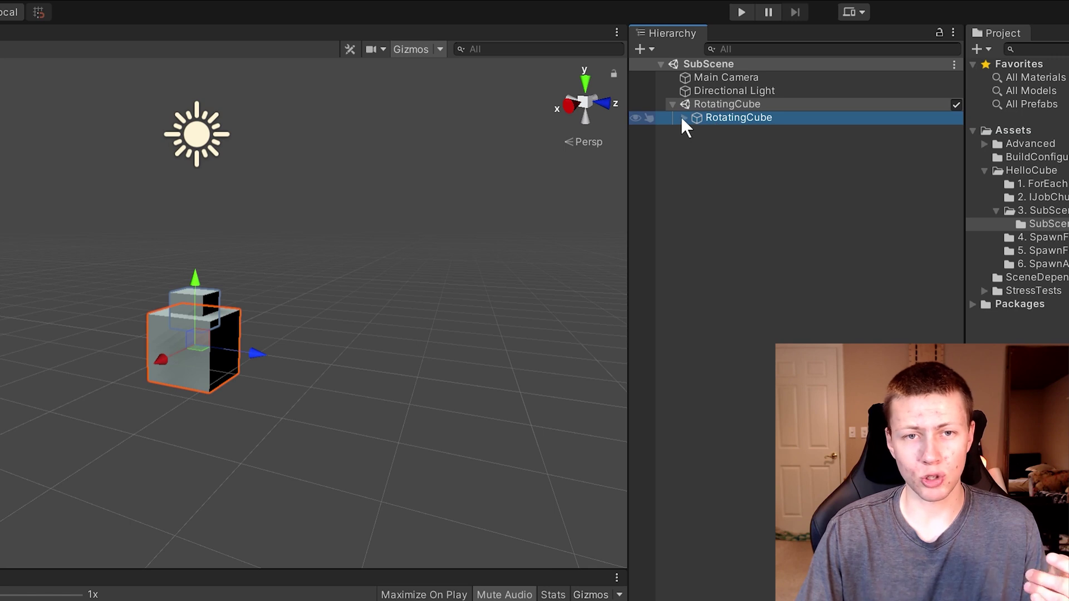
{"action": "left_click", "coordinate": [683, 118]}
{"action": "left_click", "coordinate": [748, 130]}
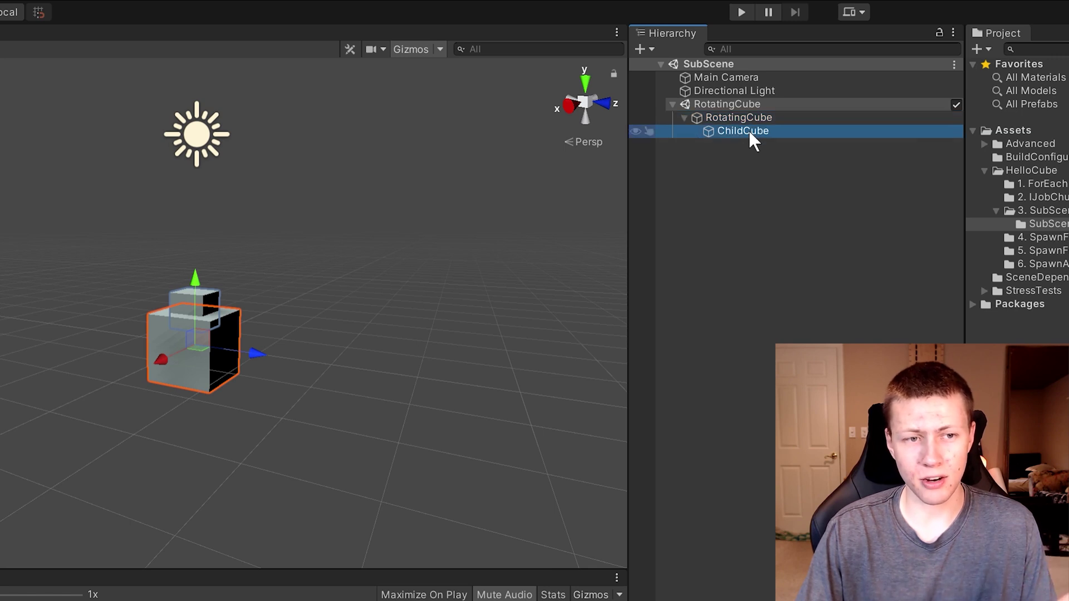
{"action": "left_click", "coordinate": [729, 118]}
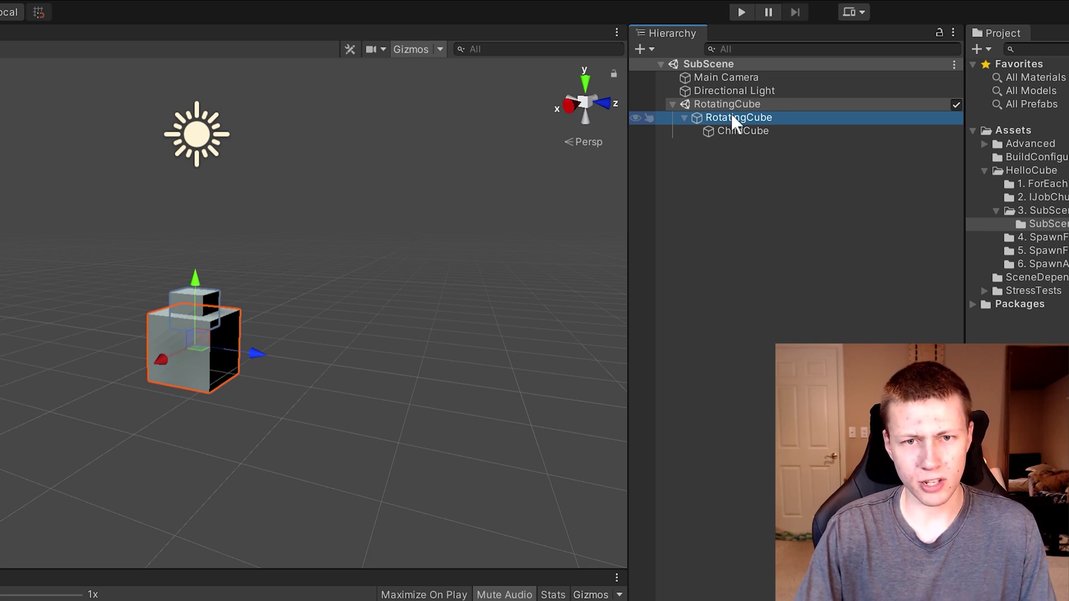
Duplicate the cube as RotatingCube (1) and move it beside the original.
{"action": "key", "text": "ctrl+d"}
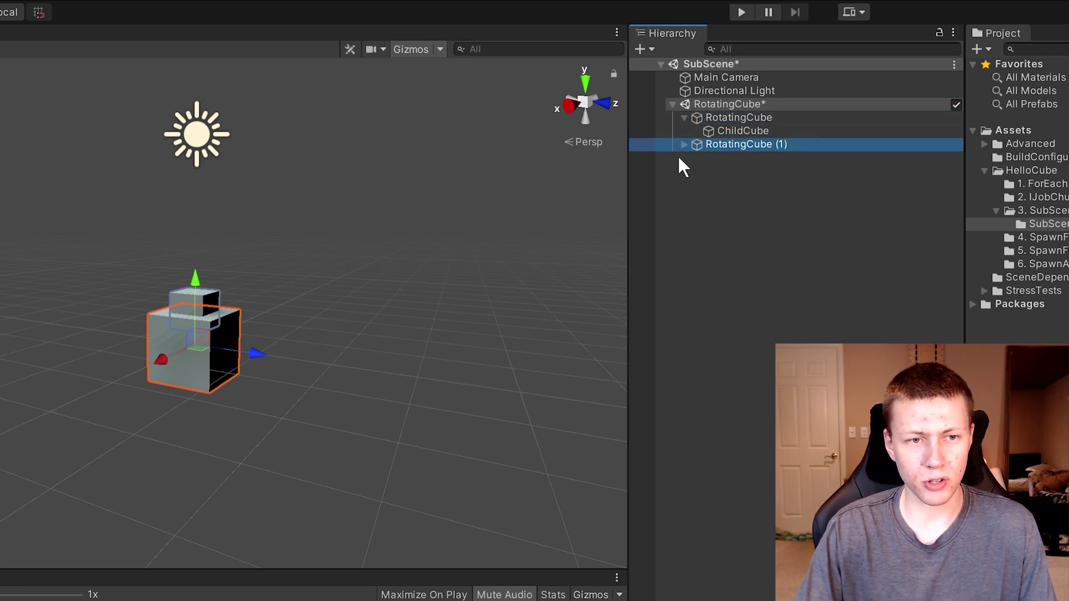
{"action": "left_click_drag", "start_coordinate": [167, 357], "coordinate": [64, 379]}
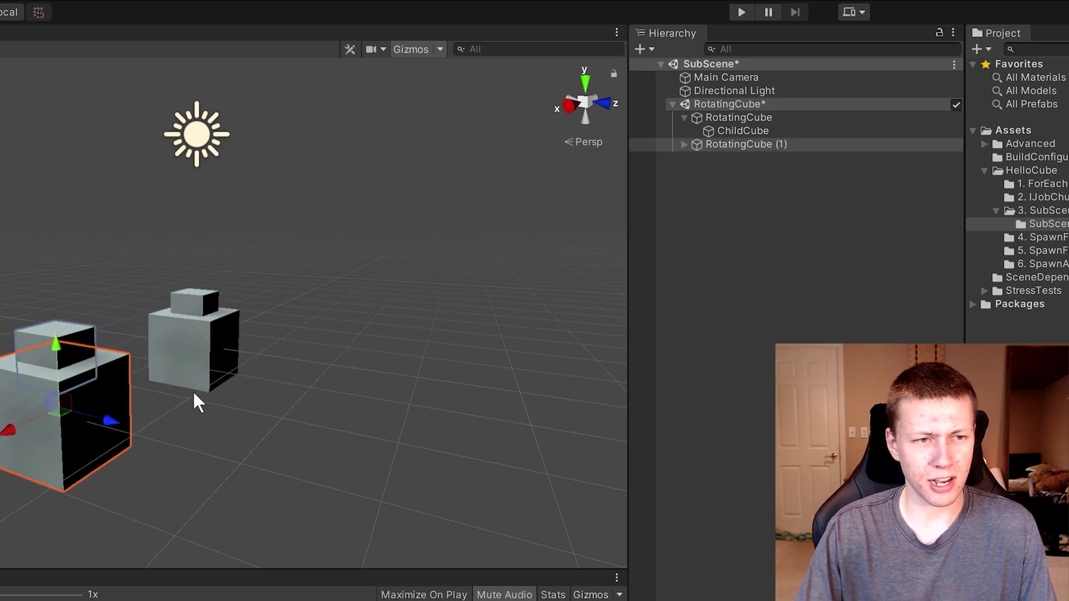
{"action": "left_click_drag", "start_coordinate": [217, 406], "coordinate": [345, 400], "text": "alt"}
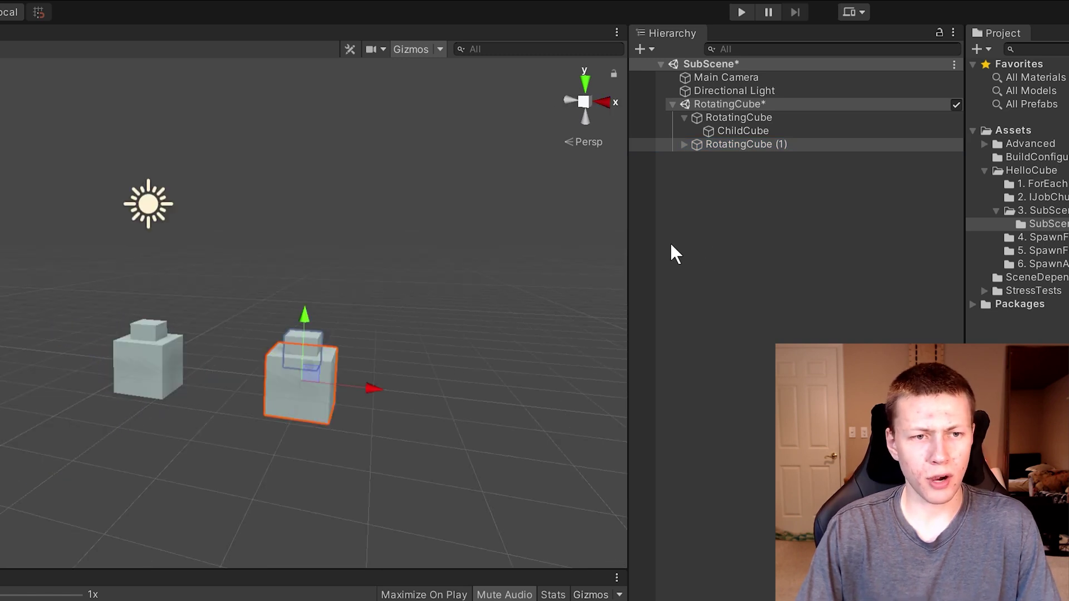
{"action": "left_click", "coordinate": [717, 103]}
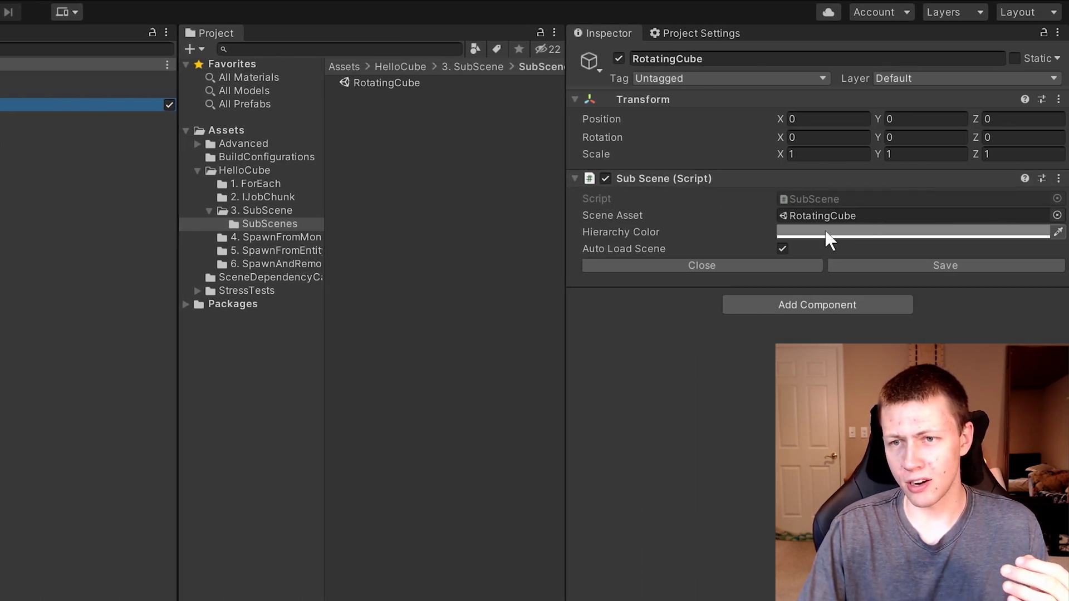
Save the RotatingCube subscene and close it for editing.
{"action": "left_click", "coordinate": [936, 265]}
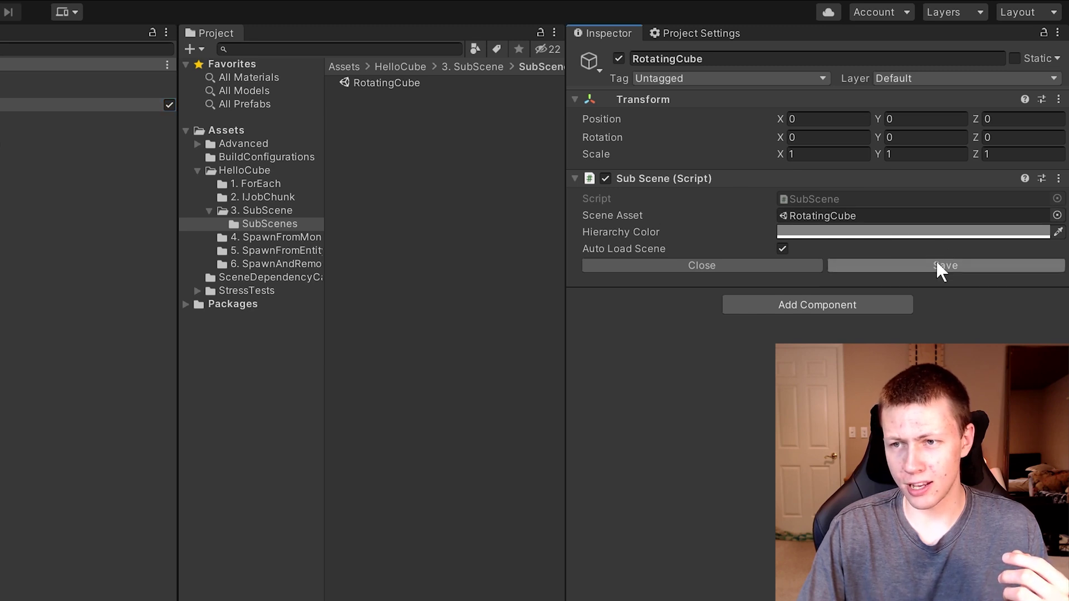
{"action": "left_click", "coordinate": [759, 262]}
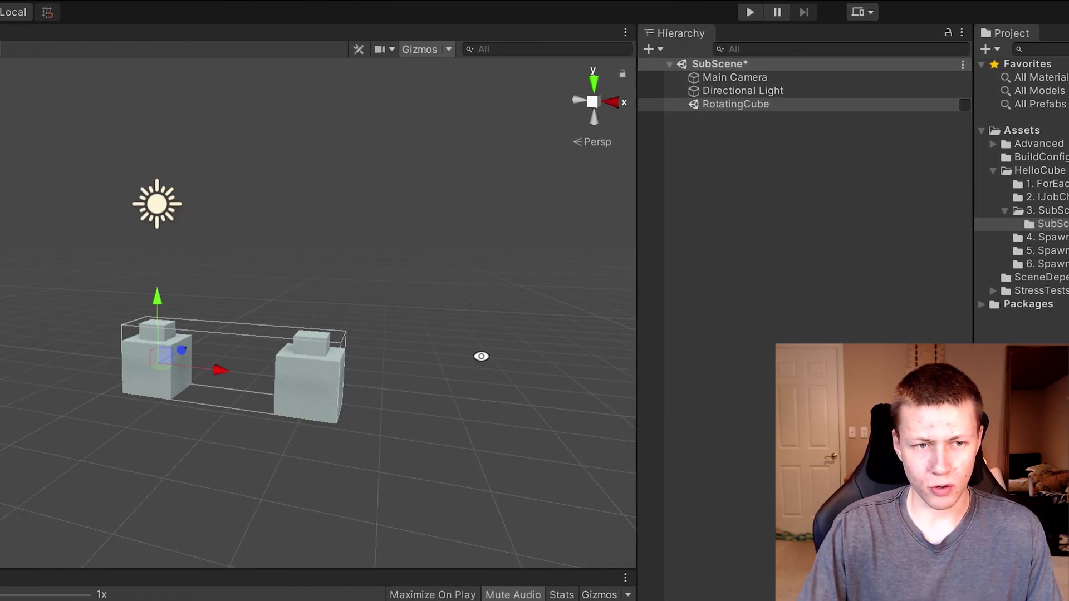
{"action": "left_click_drag", "start_coordinate": [481, 356], "coordinate": [289, 362], "text": "alt"}
{"action": "left_click_drag", "start_coordinate": [410, 403], "coordinate": [386, 403], "text": "alt"}
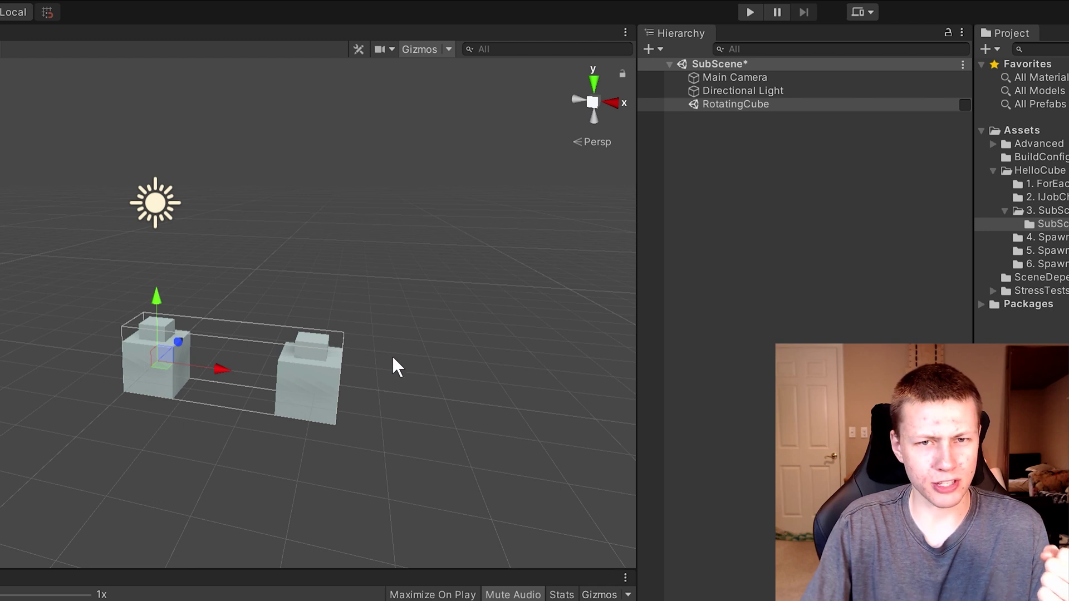
Test moving and rotating the subscene, then clear its position and rotation offsets to zero.
{"action": "left_click_drag", "start_coordinate": [167, 350], "coordinate": [295, 217]}
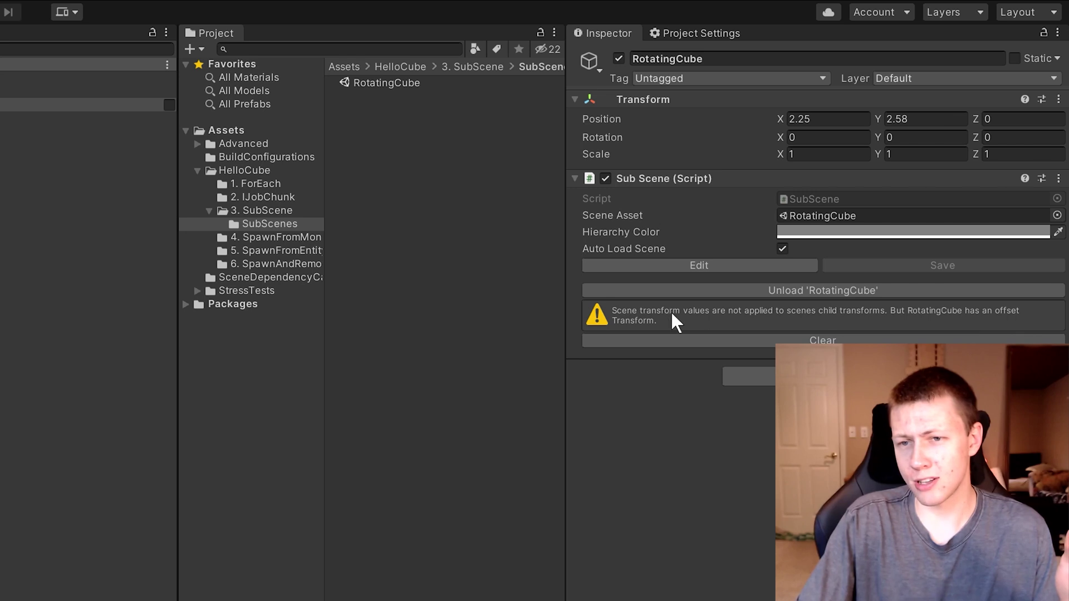
{"action": "left_click", "coordinate": [825, 341]}
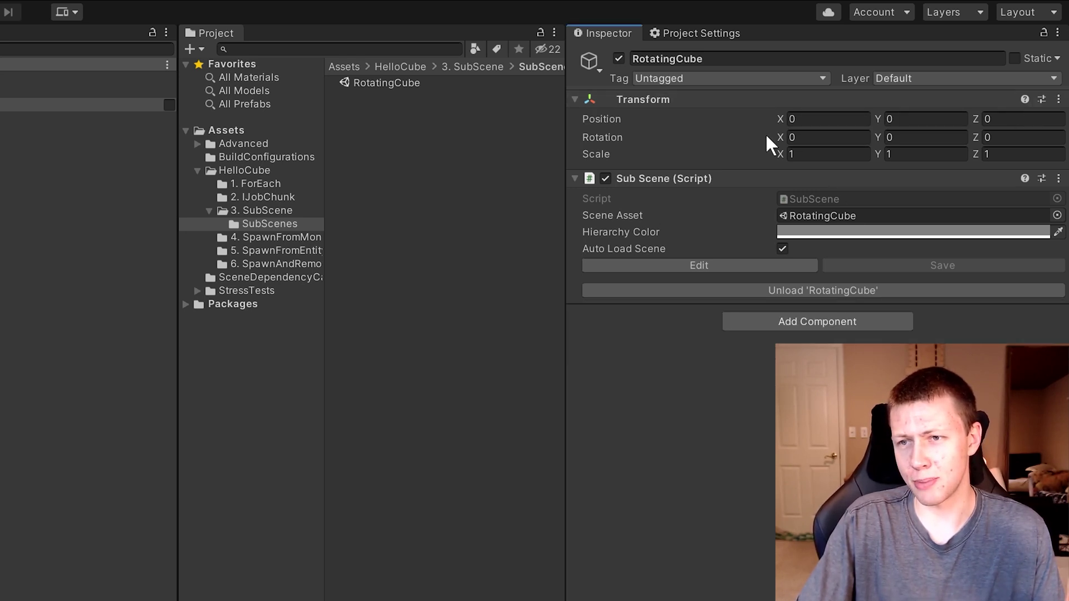
{"action": "left_click_drag", "start_coordinate": [878, 137], "coordinate": [768, 326]}
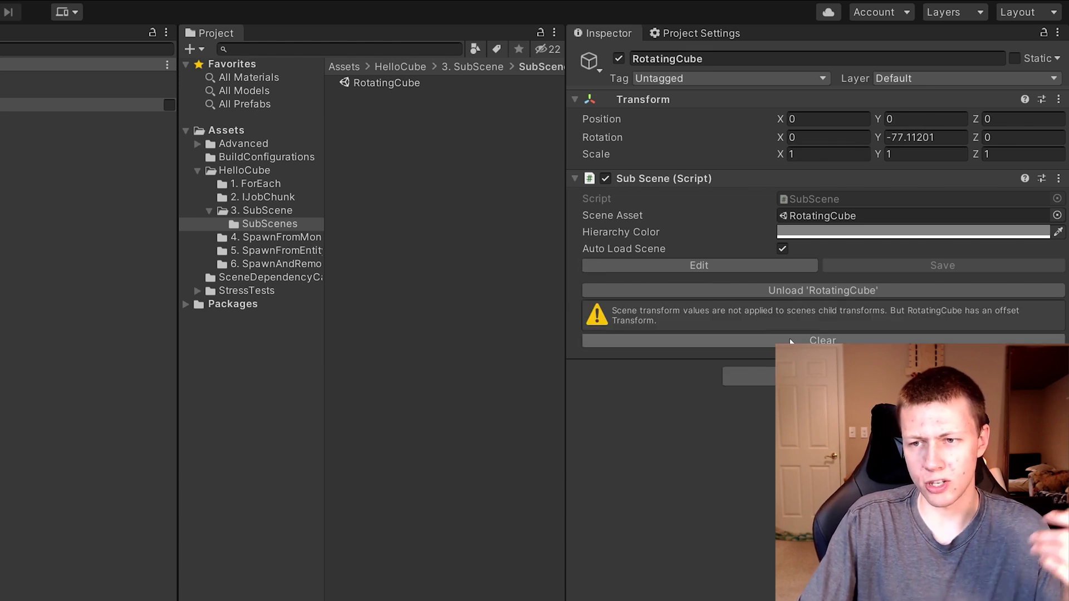
{"action": "left_click", "coordinate": [791, 341]}
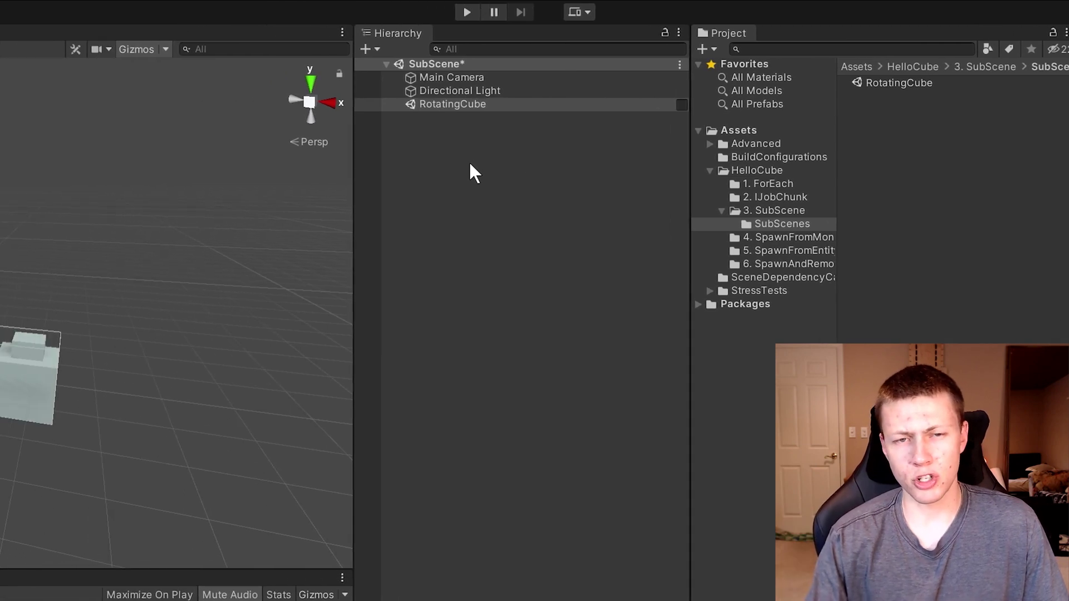
Create a new empty subscene saved as RotatingCube2 in the SubScenes folder.
{"action": "right_click", "coordinate": [433, 148]}
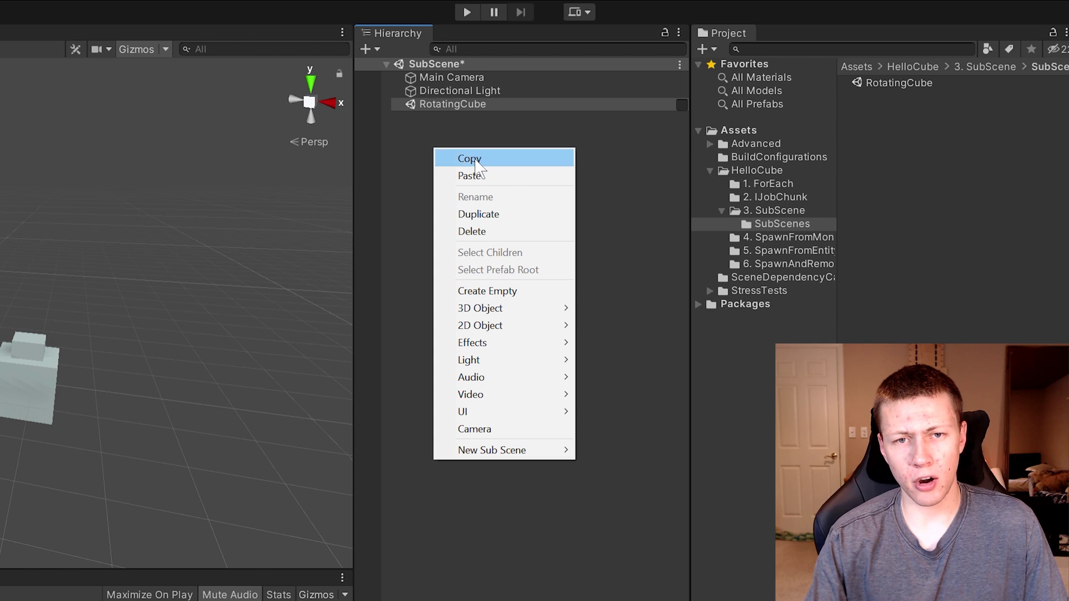
{"action": "mouse_move", "coordinate": [486, 449]}
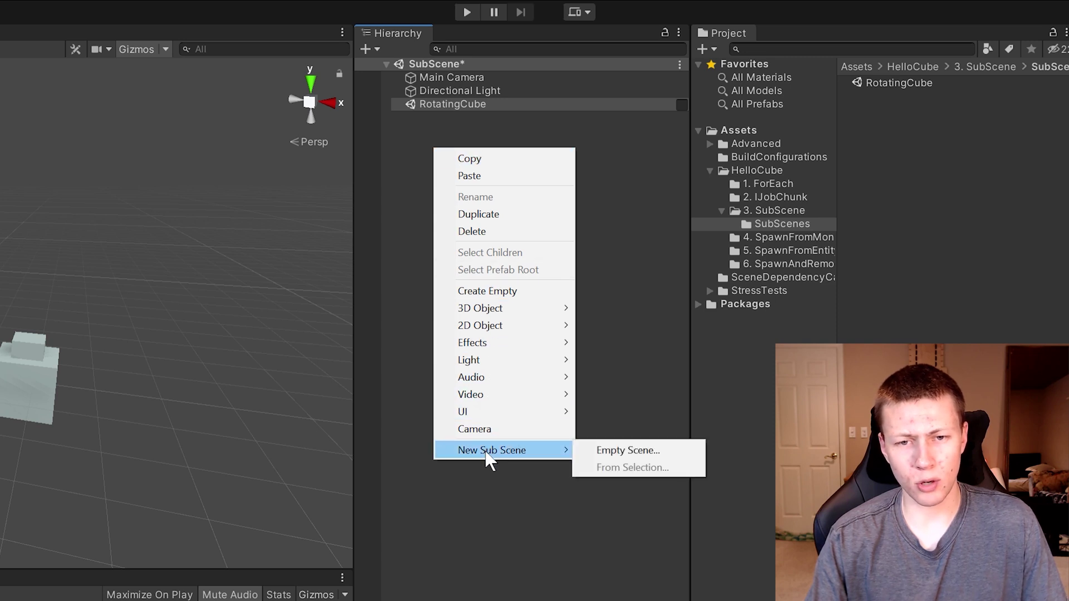
{"action": "left_click", "coordinate": [644, 452]}
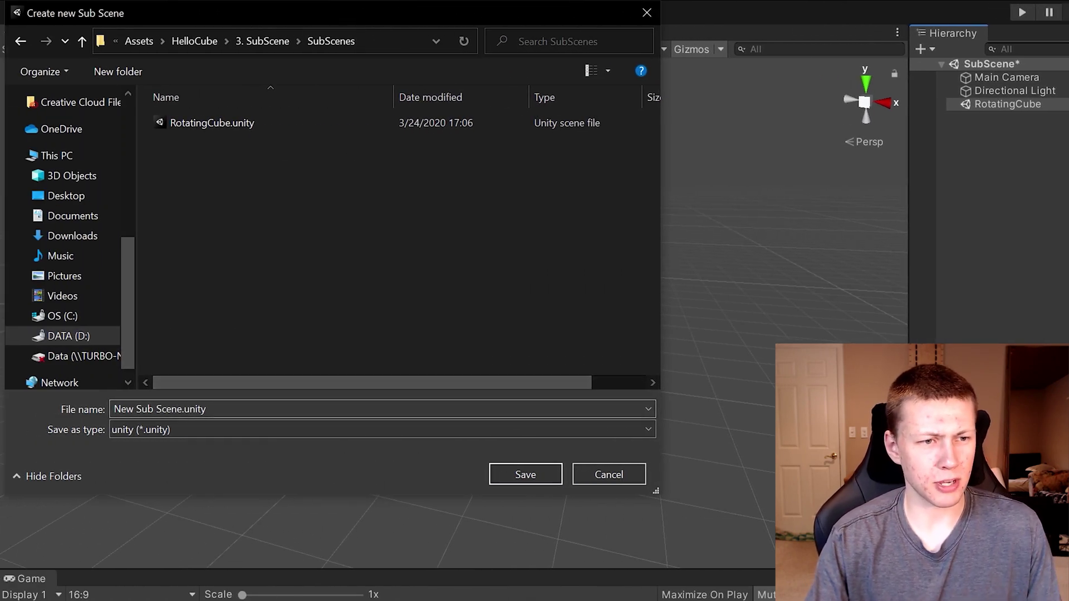
{"action": "triple_click", "coordinate": [249, 409]}
{"action": "type", "text": "RotatingCube2"}
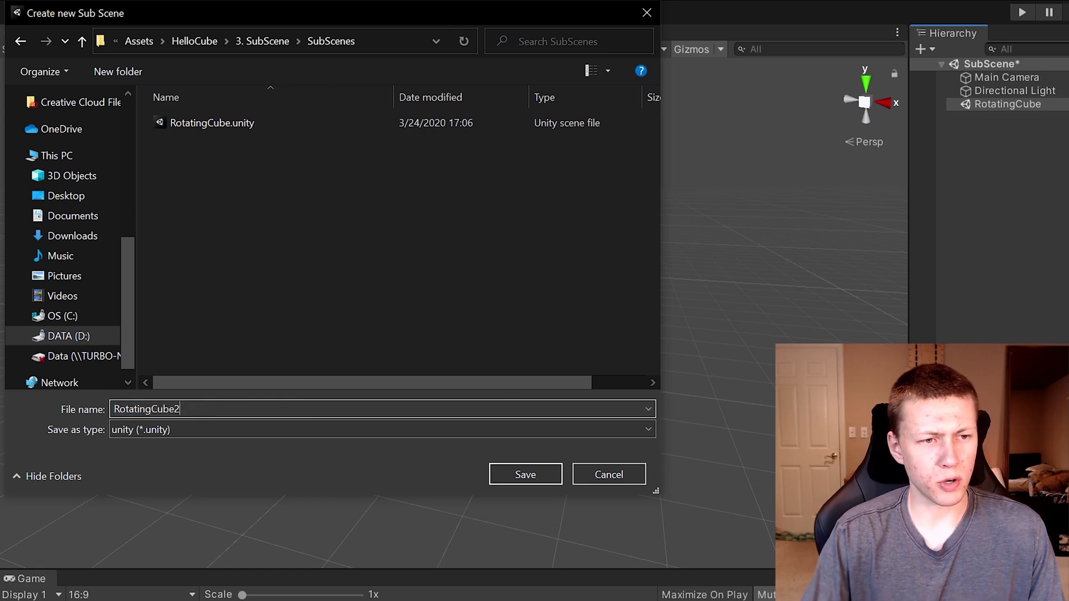
{"action": "left_click", "coordinate": [518, 470]}
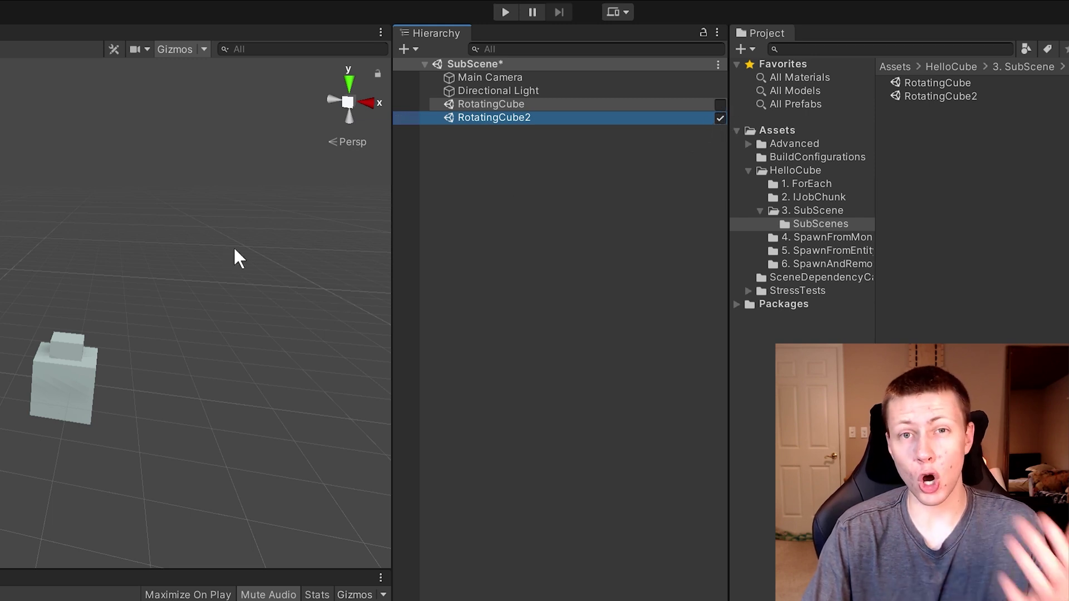
Close RotatingCube for editing and open the empty RotatingCube2 subscene instead.
{"action": "left_click", "coordinate": [720, 117]}
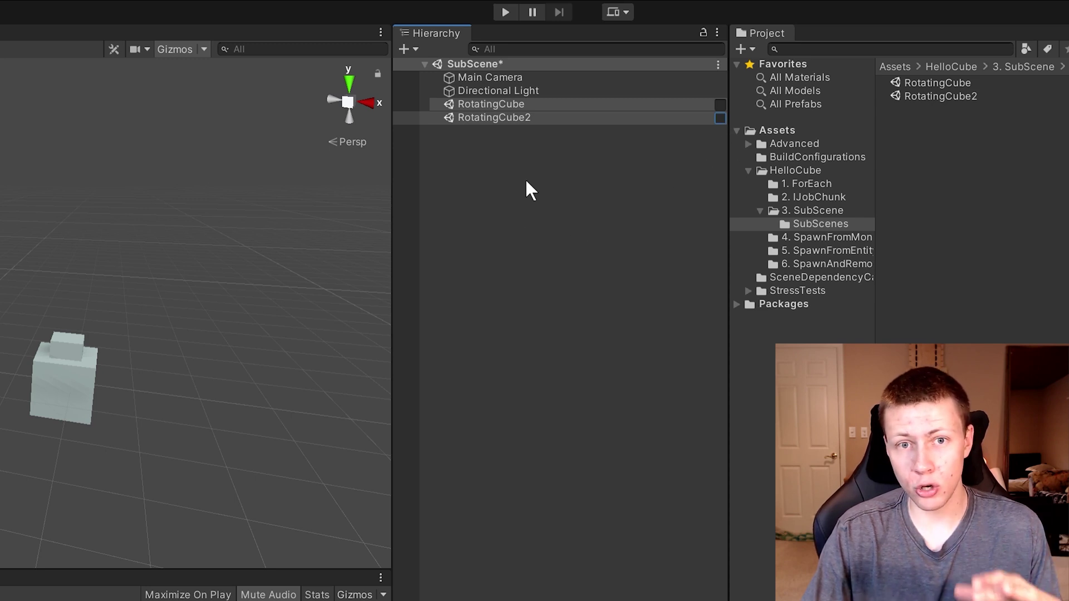
{"action": "left_click", "coordinate": [487, 102]}
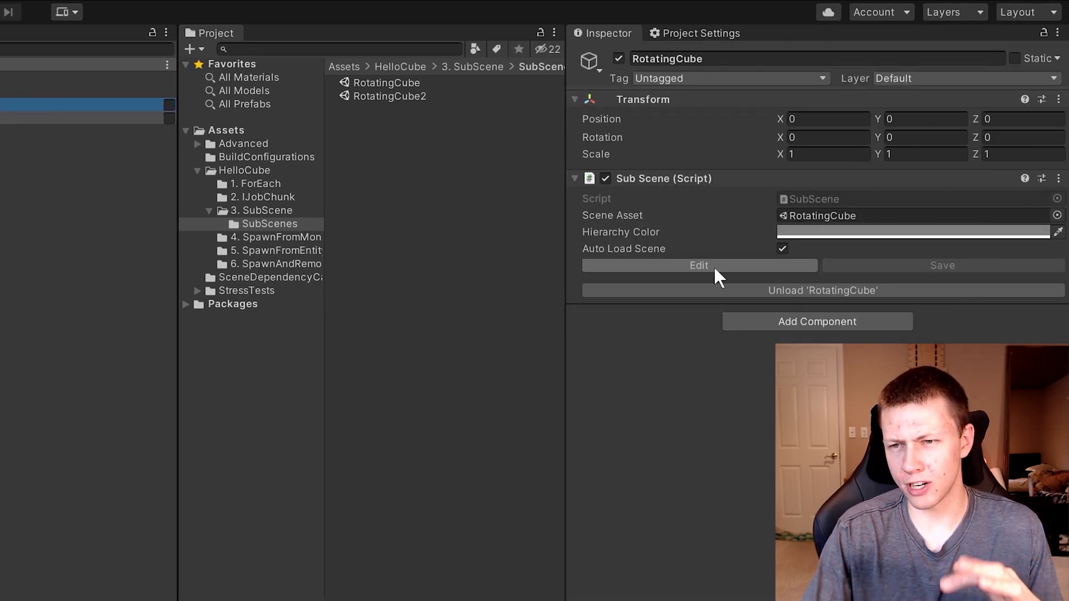
{"action": "left_click", "coordinate": [713, 265]}
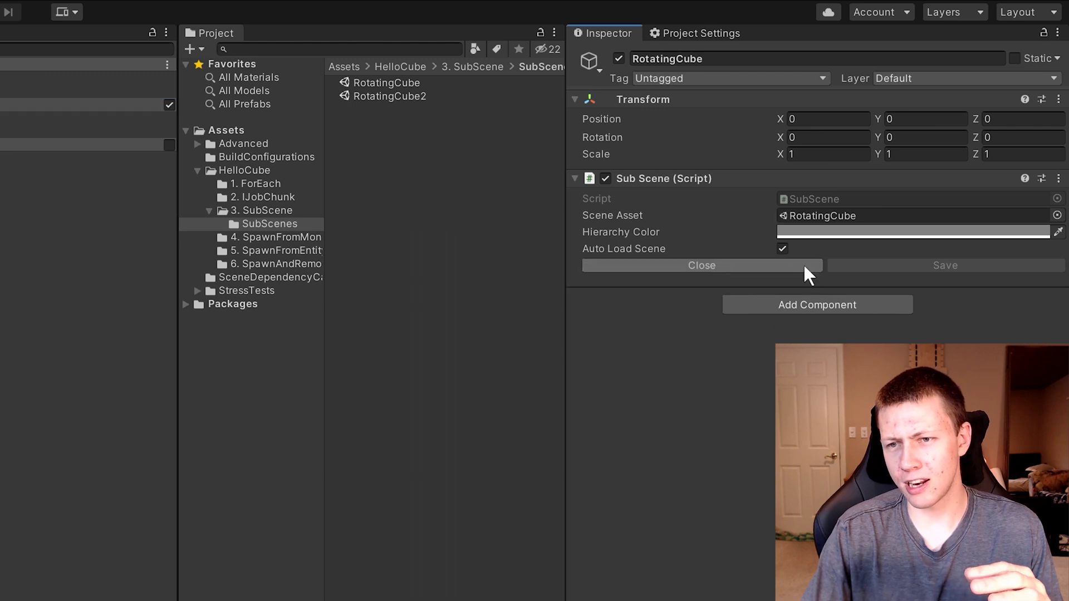
{"action": "left_click", "coordinate": [779, 265]}
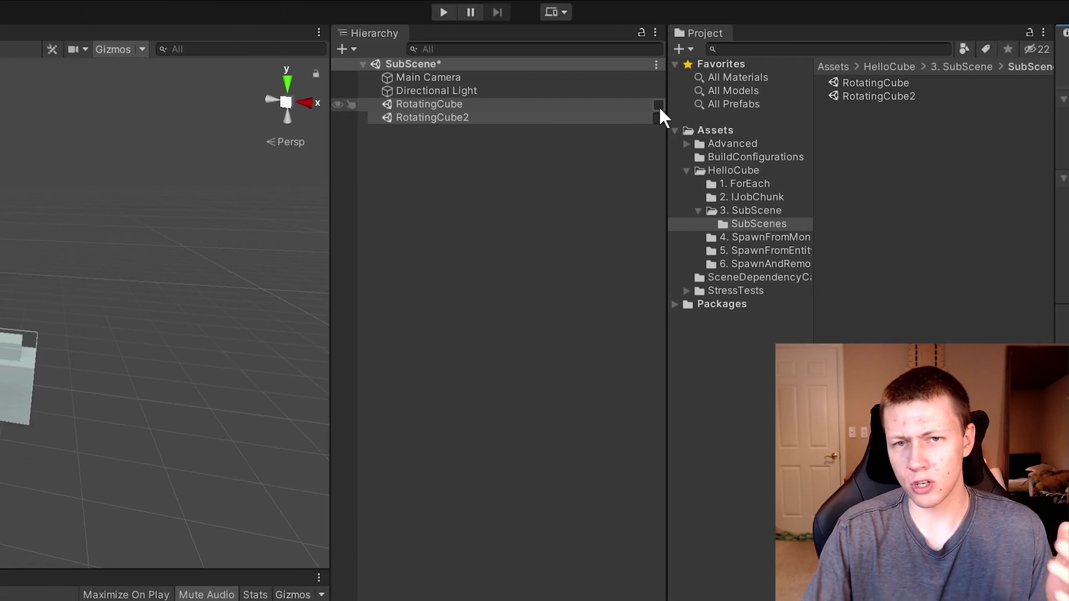
{"action": "left_click", "coordinate": [658, 104]}
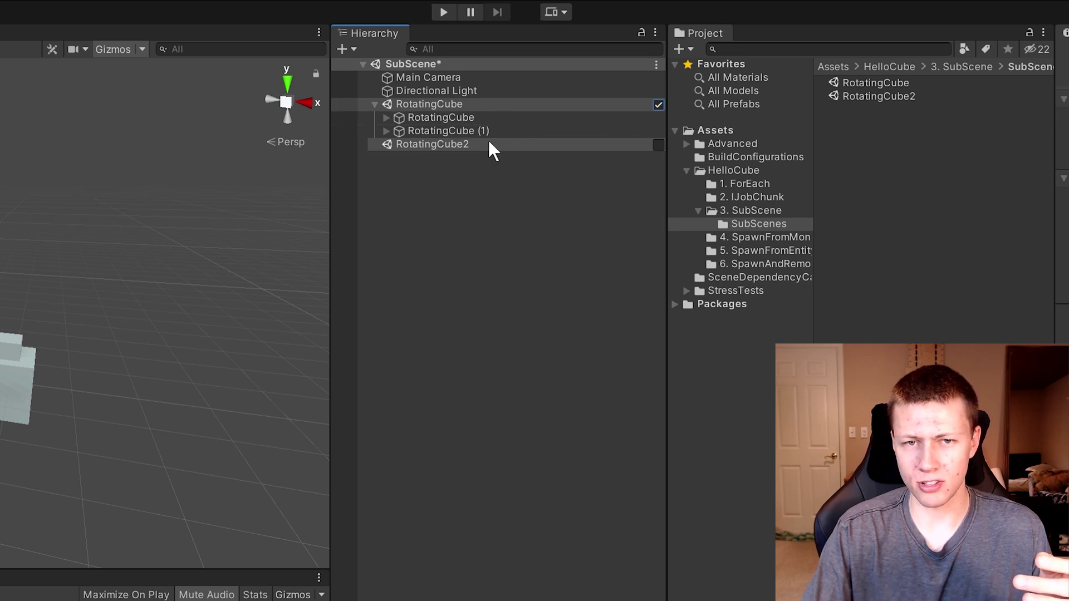
{"action": "left_click", "coordinate": [659, 105]}
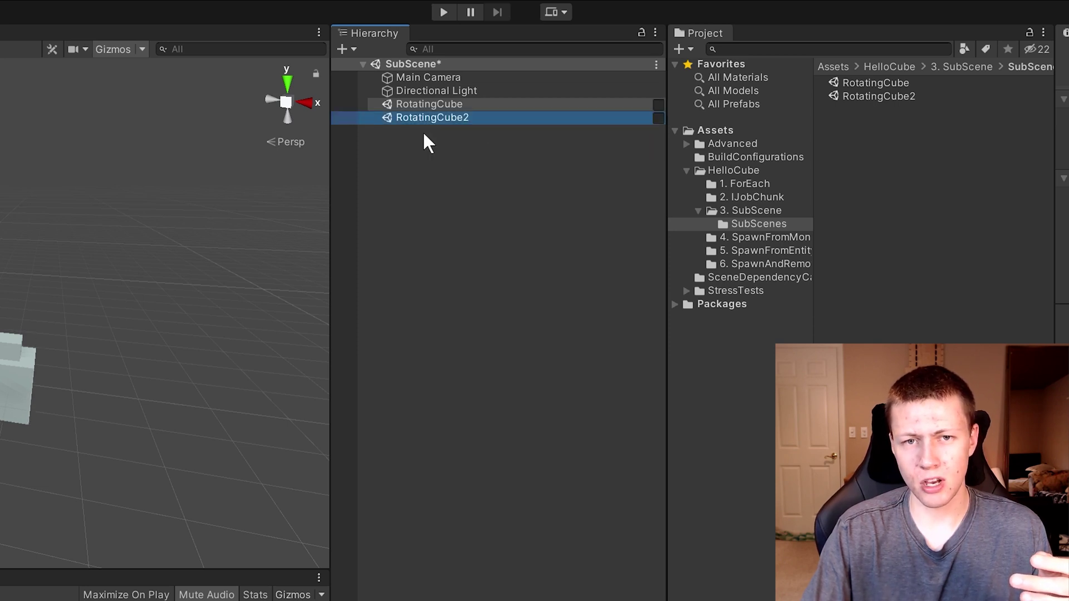
{"action": "left_click", "coordinate": [658, 117]}
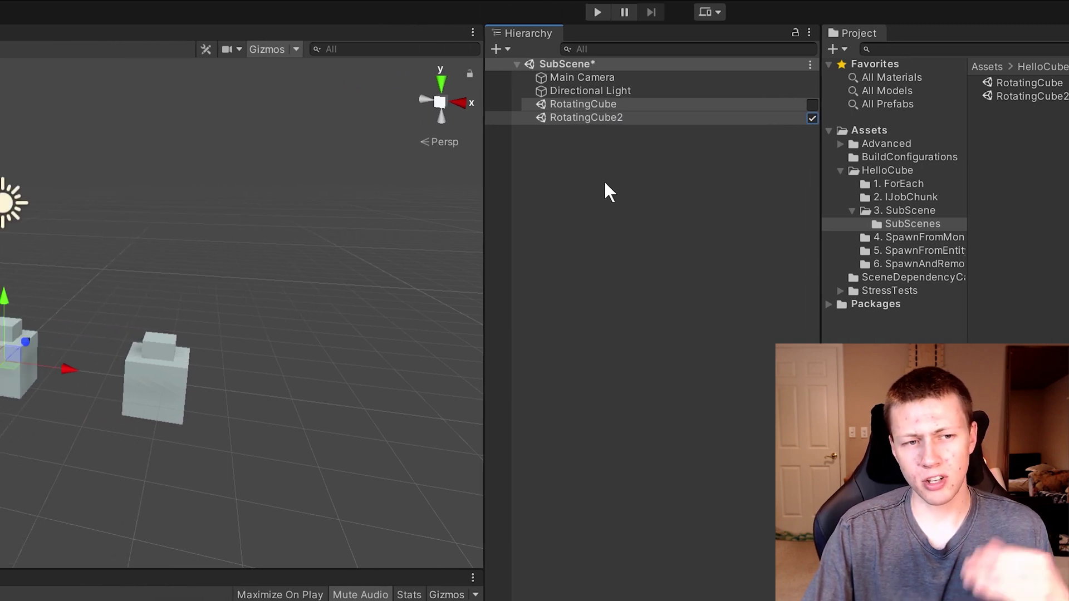
Add a Cube to RotatingCube2, move it left along X, then close RotatingCube2 for editing.
{"action": "right_click", "coordinate": [792, 177]}
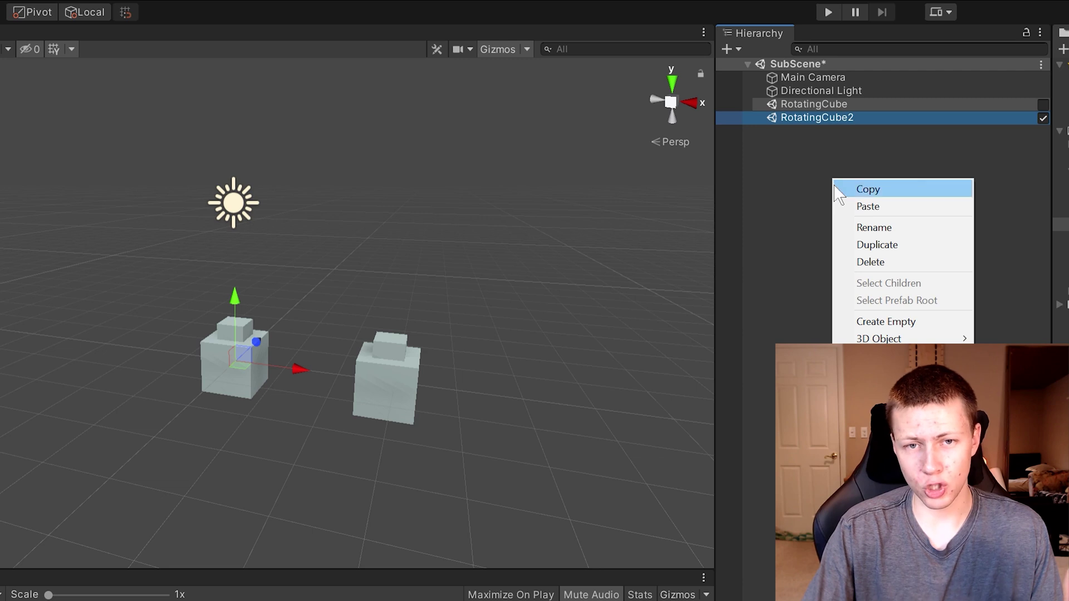
{"action": "mouse_move", "coordinate": [889, 340]}
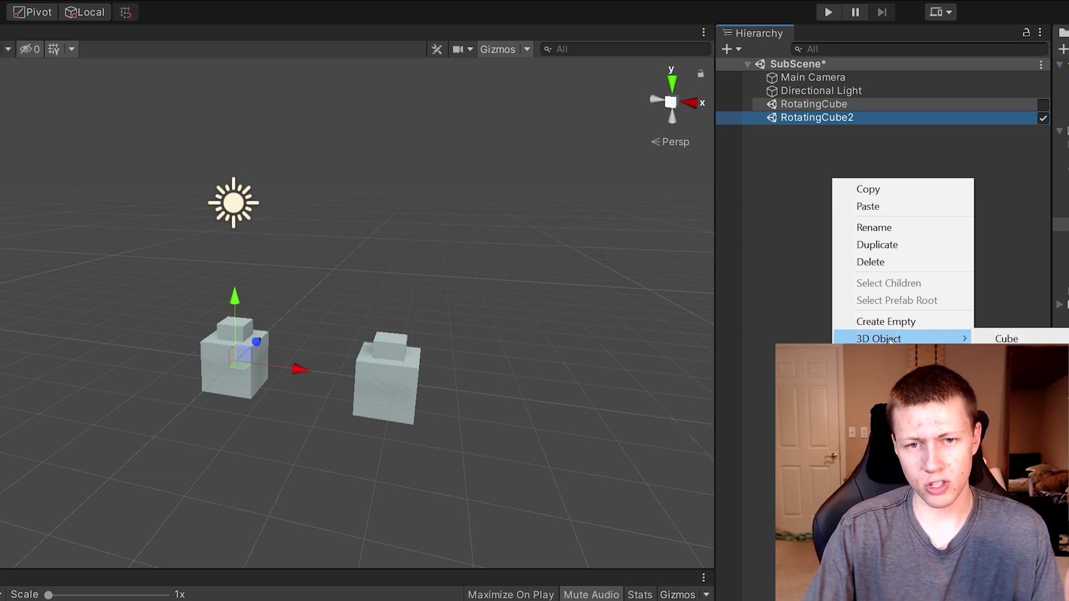
{"action": "left_click", "coordinate": [999, 340]}
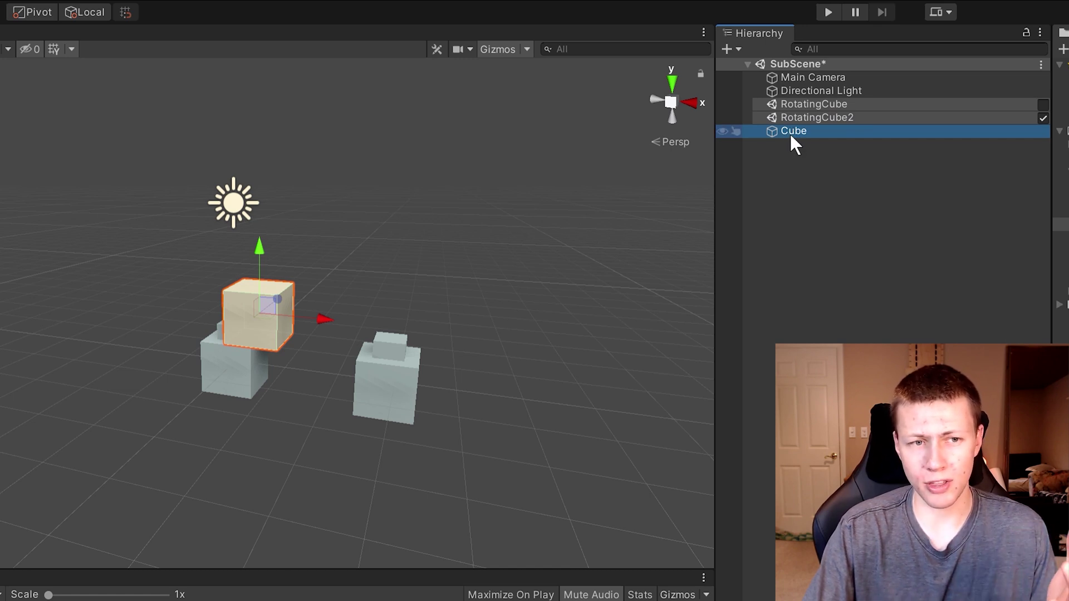
{"action": "left_click_drag", "start_coordinate": [322, 318], "coordinate": [86, 309]}
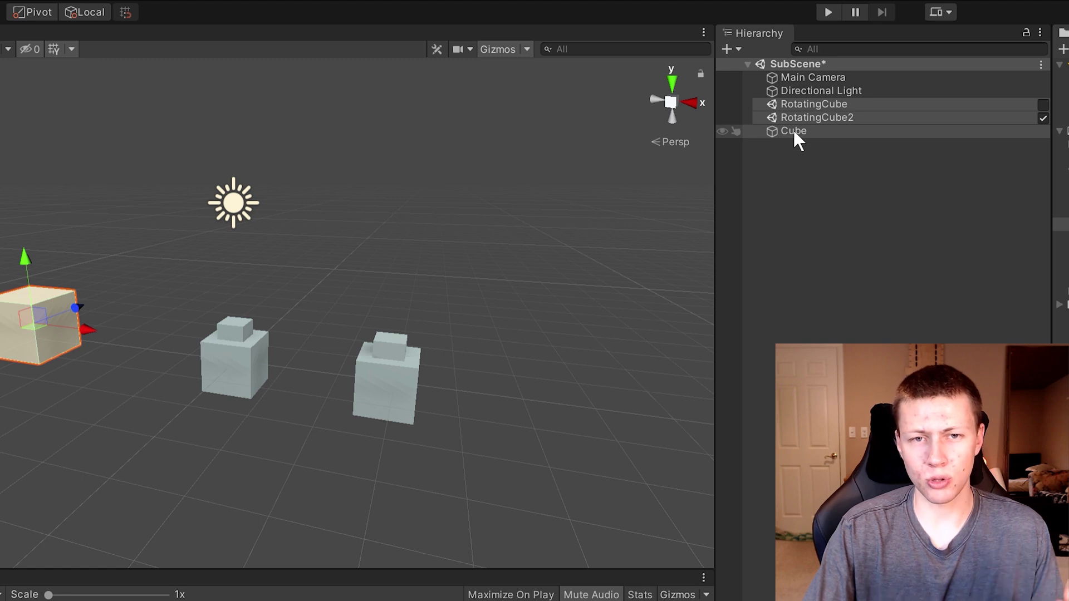
{"action": "left_click_drag", "start_coordinate": [794, 133], "coordinate": [810, 116]}
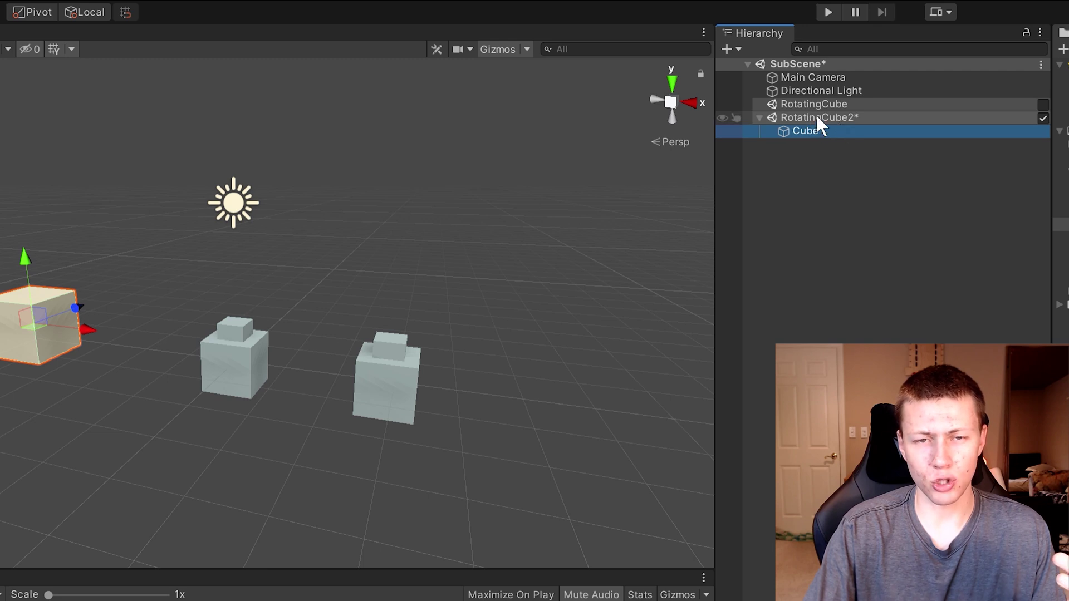
{"action": "left_click", "coordinate": [816, 118]}
{"action": "left_click", "coordinate": [1043, 118]}
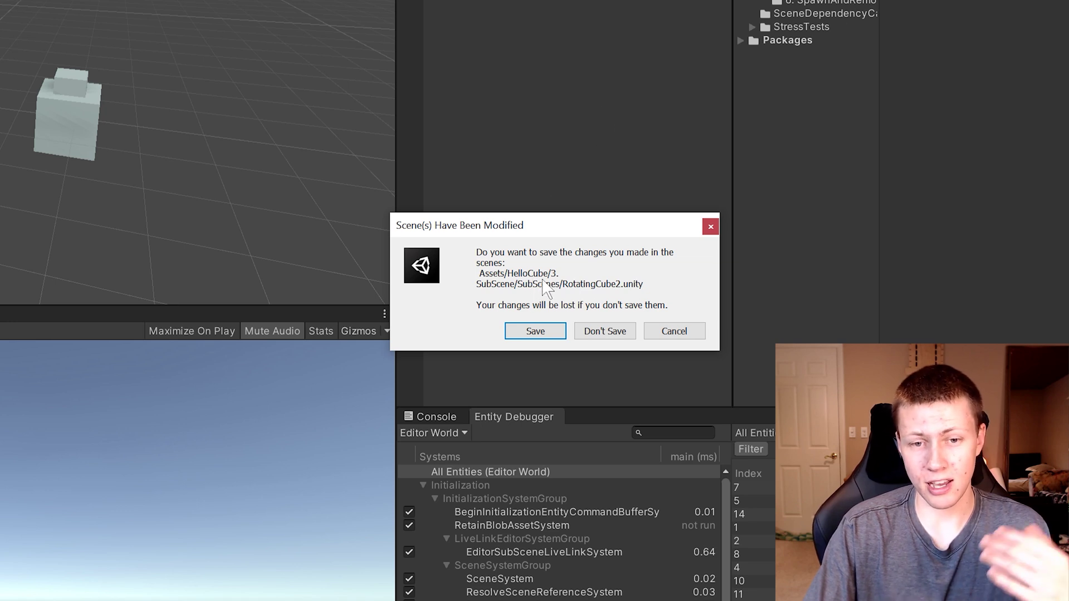
Save RotatingCube2.unity in the Scene(s) Have Been Modified prompt.
{"action": "left_click", "coordinate": [527, 330]}
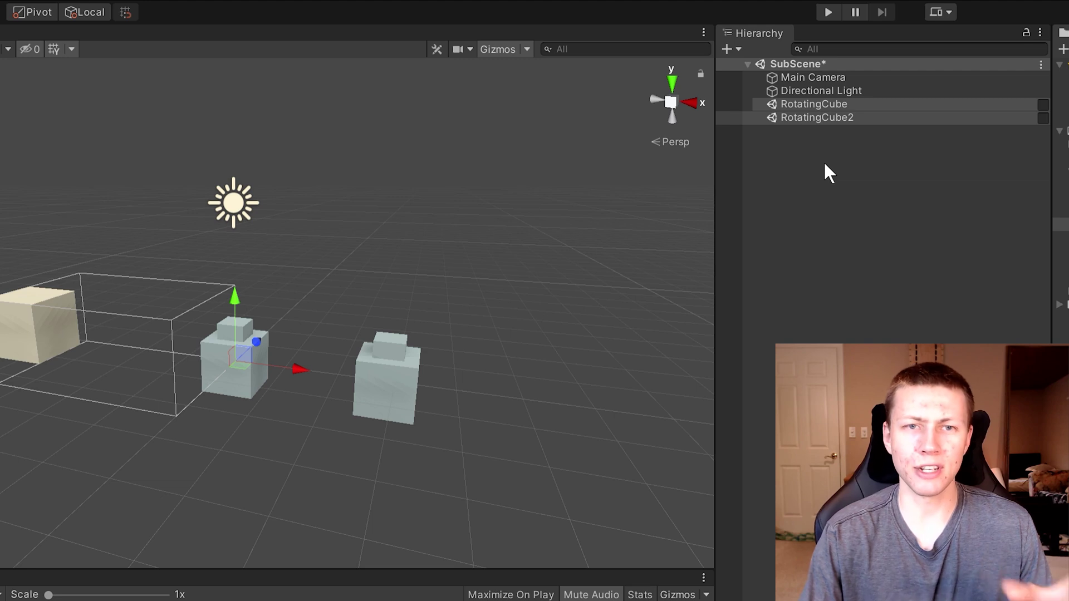
Deactivate the RotatingCube subscene object via its Inspector active checkbox.
{"action": "left_click", "coordinate": [807, 105]}
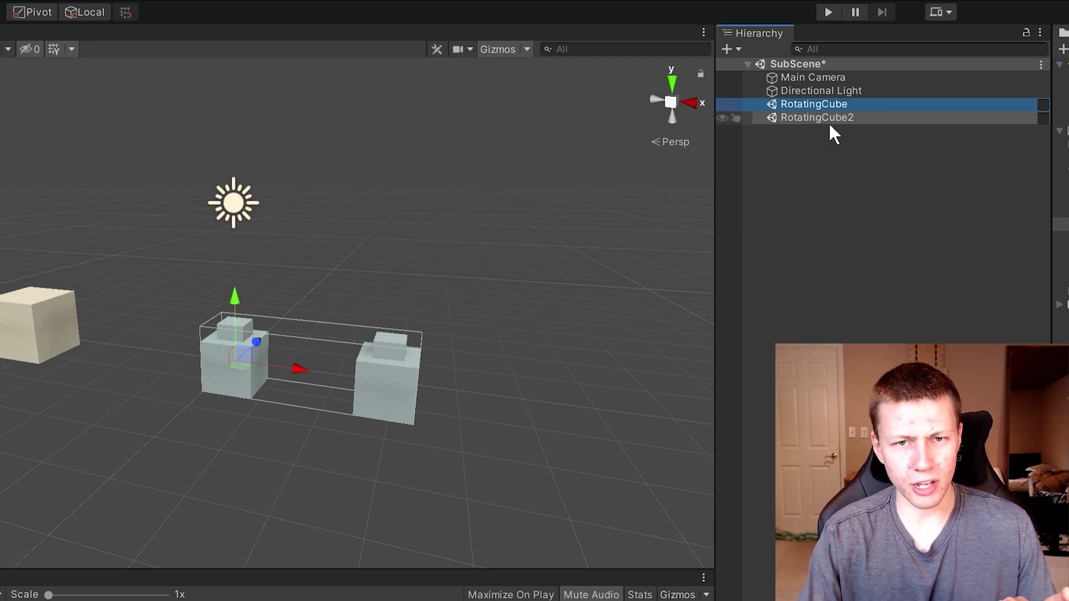
{"action": "left_click", "coordinate": [830, 118]}
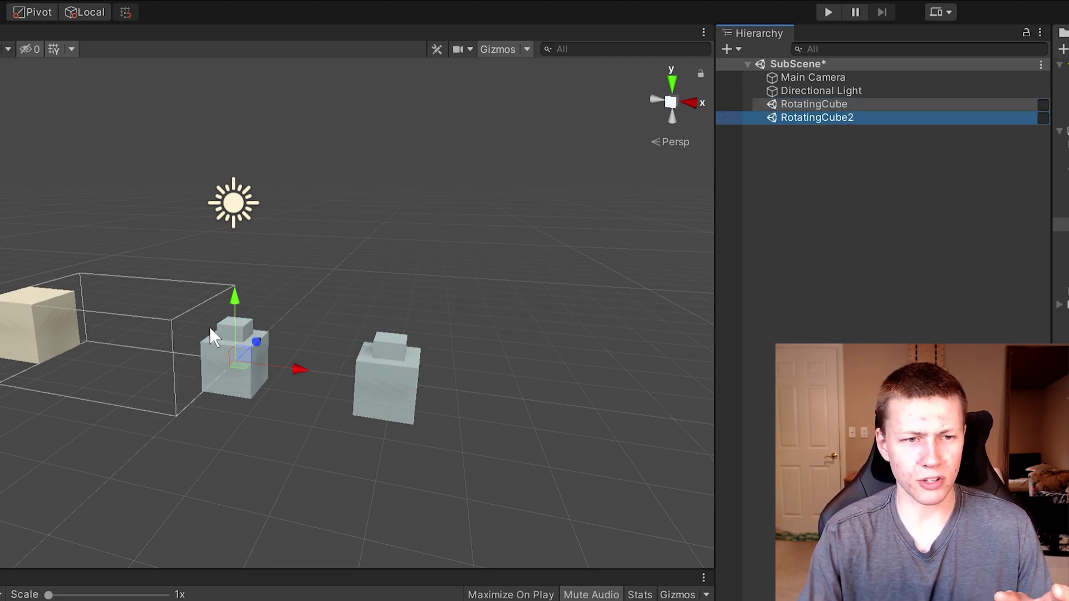
{"action": "left_click", "coordinate": [816, 104]}
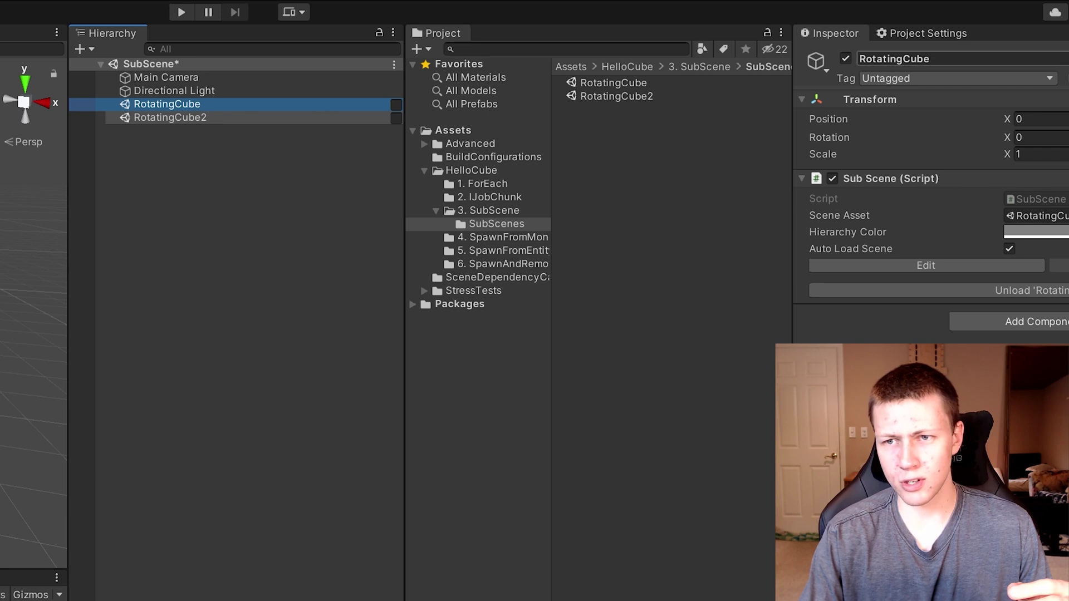
{"action": "left_click", "coordinate": [846, 58]}
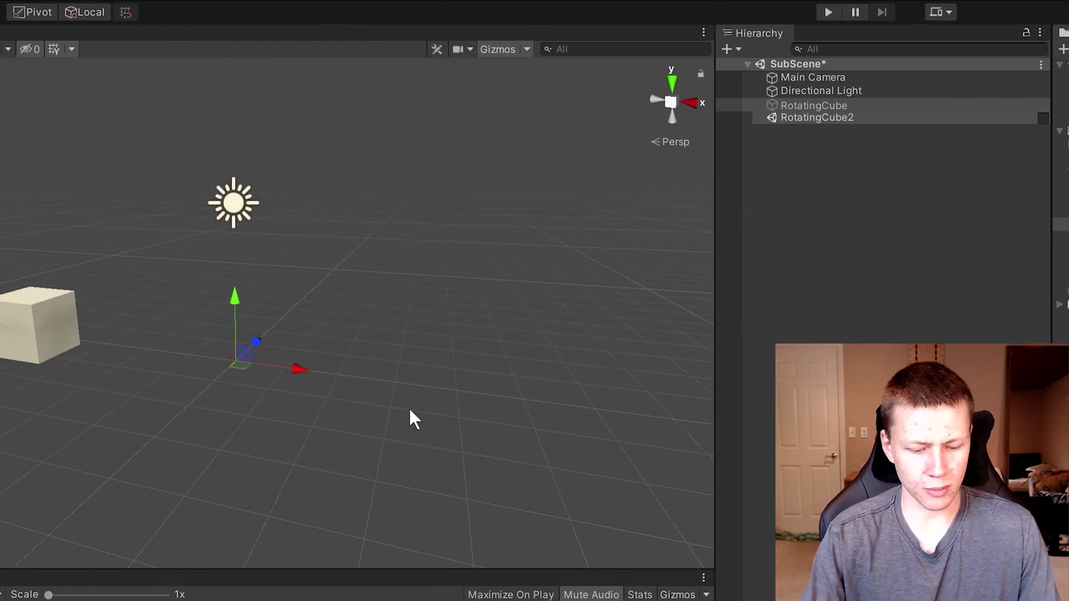
Frame the view on RotatingCube2 and open it for editing.
{"action": "right_click_drag", "start_coordinate": [408, 417], "coordinate": [319, 327]}
{"action": "left_click", "coordinate": [340, 331]}
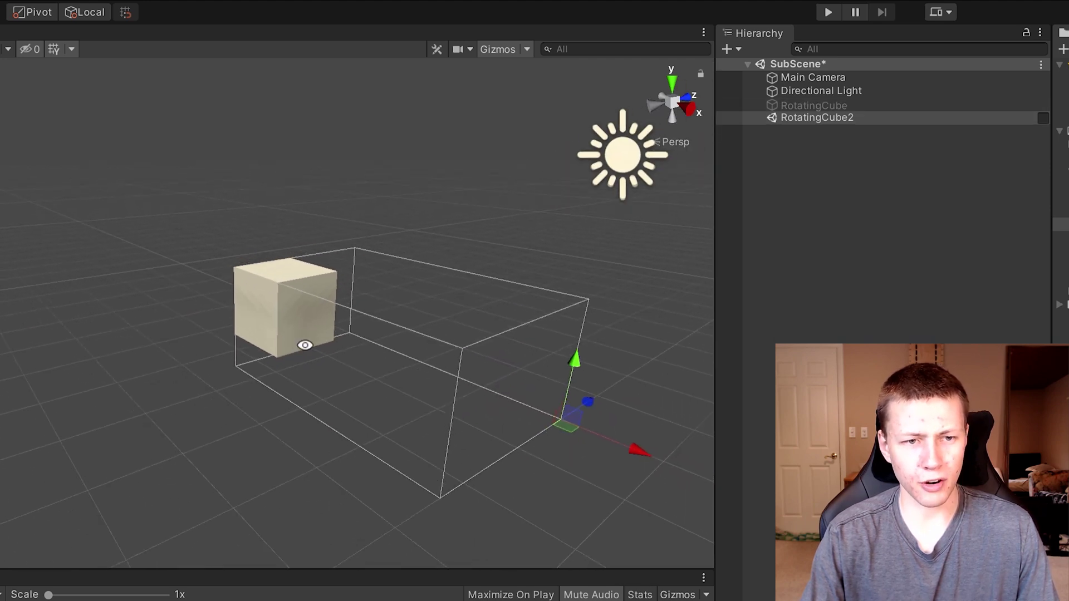
{"action": "double_click", "coordinate": [974, 118]}
{"action": "left_click", "coordinate": [1043, 118]}
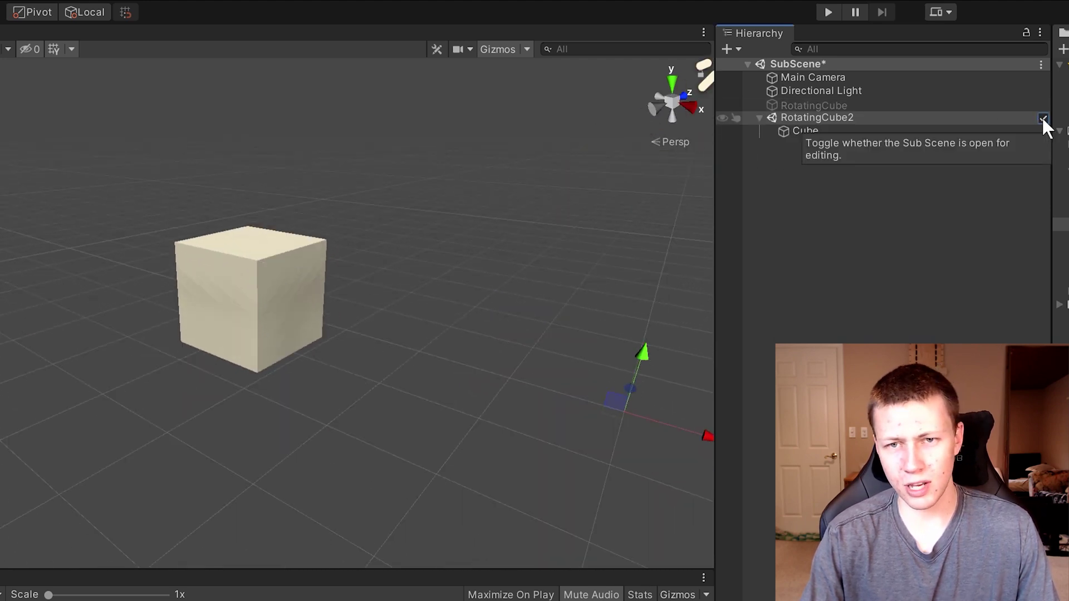
Move the Cube up and to the right, then close and save RotatingCube2.
{"action": "left_click", "coordinate": [800, 132]}
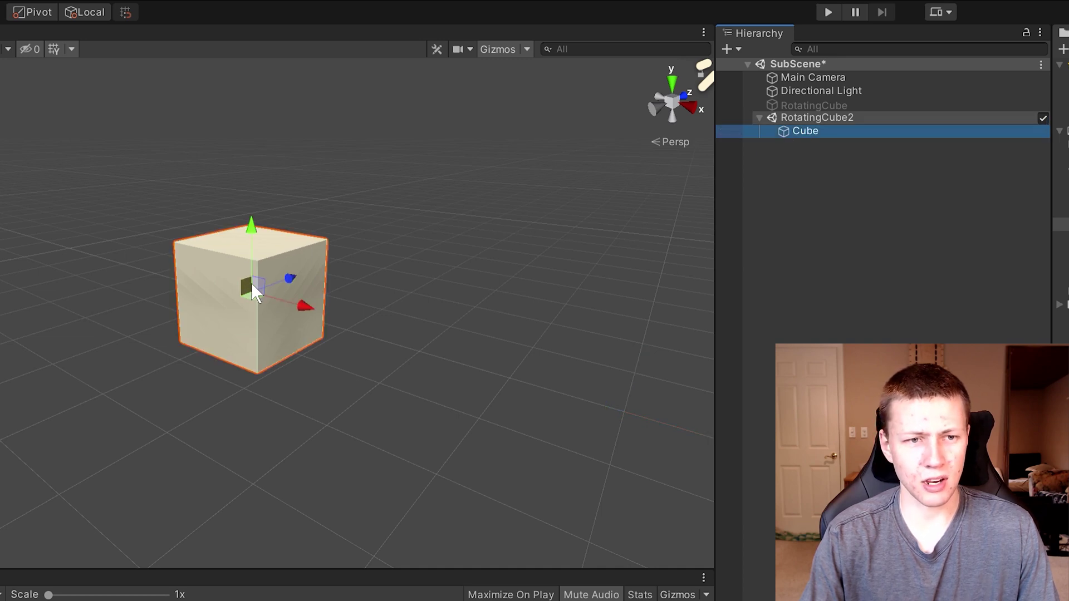
{"action": "left_click_drag", "start_coordinate": [261, 284], "coordinate": [506, 295]}
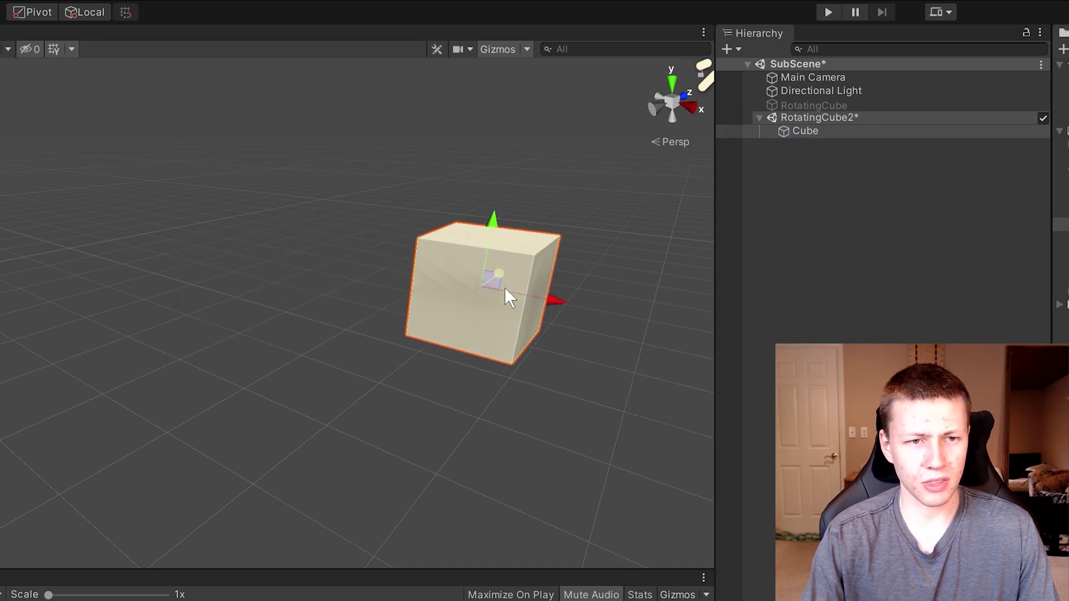
{"action": "scroll", "coordinate": [573, 362], "scroll_direction": "down", "scroll_amount": 3}
{"action": "middle_click_drag", "start_coordinate": [589, 360], "coordinate": [489, 366]}
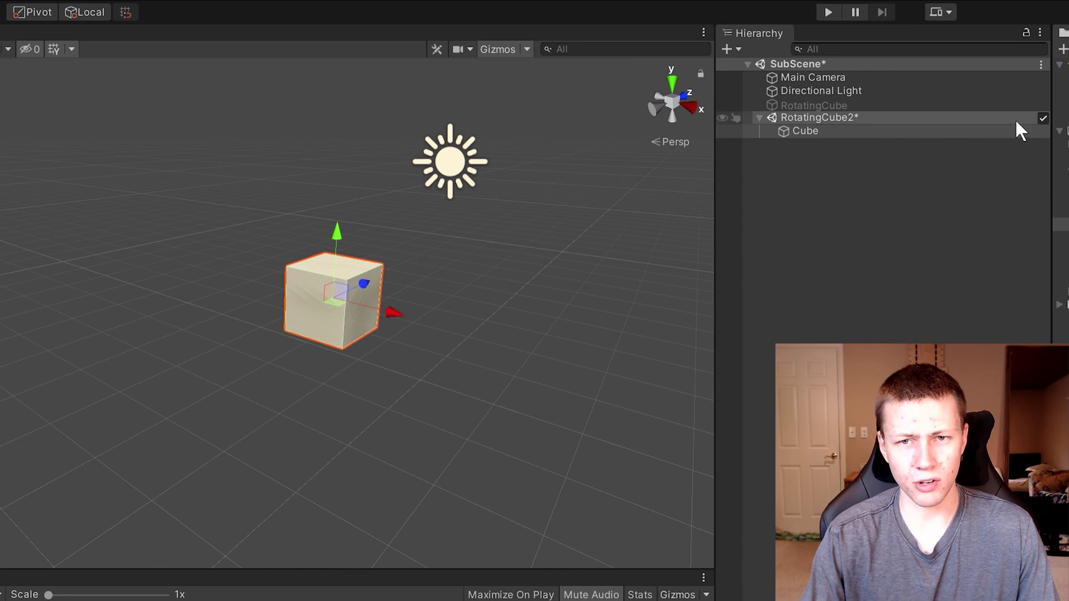
{"action": "left_click", "coordinate": [1043, 118]}
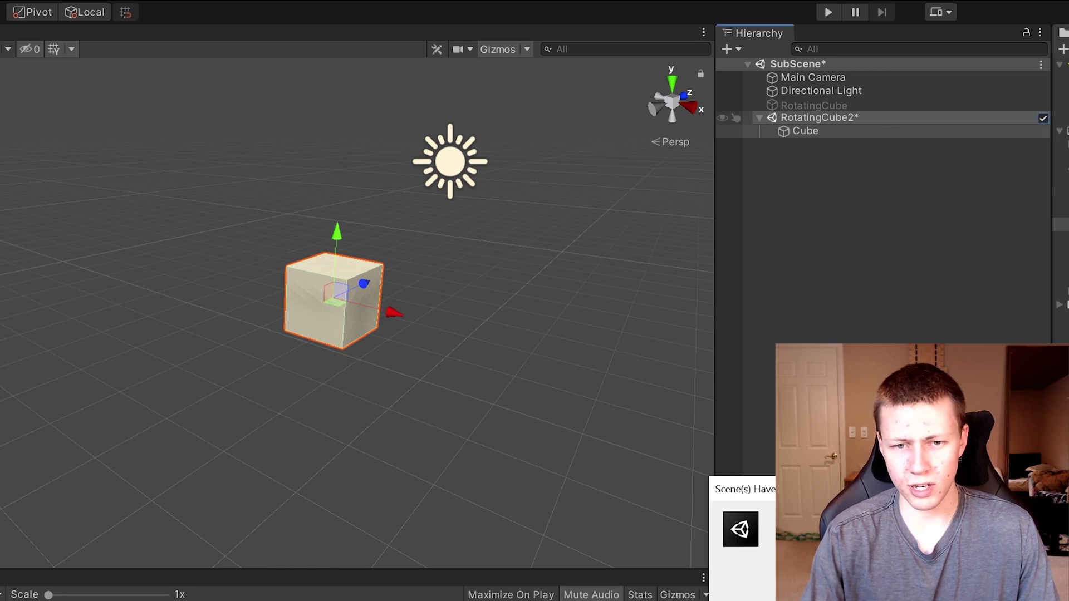
{"action": "key", "text": "Return"}
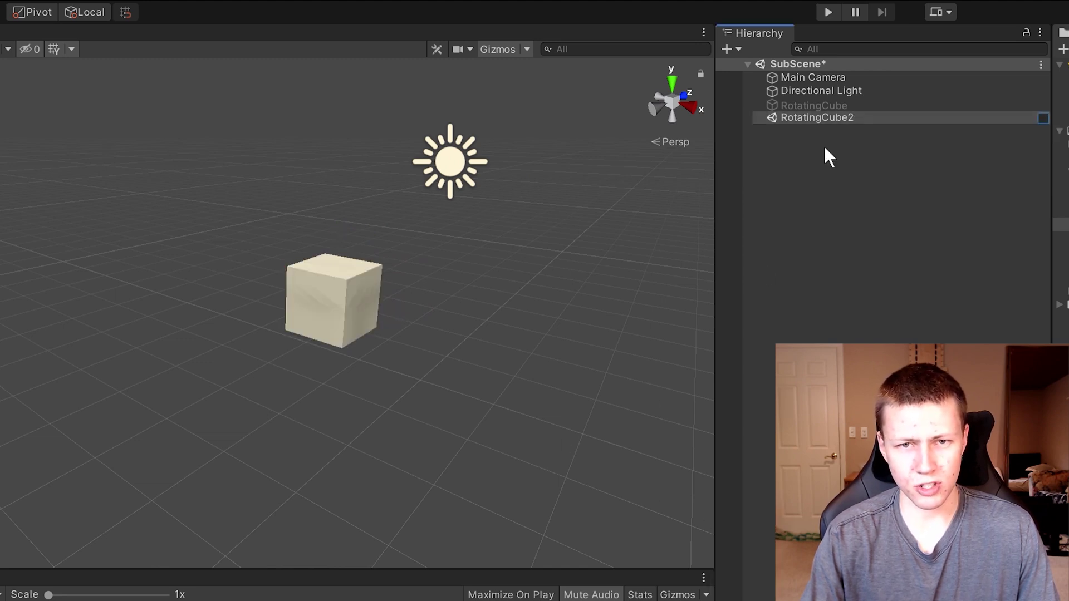
{"action": "left_click", "coordinate": [827, 104]}
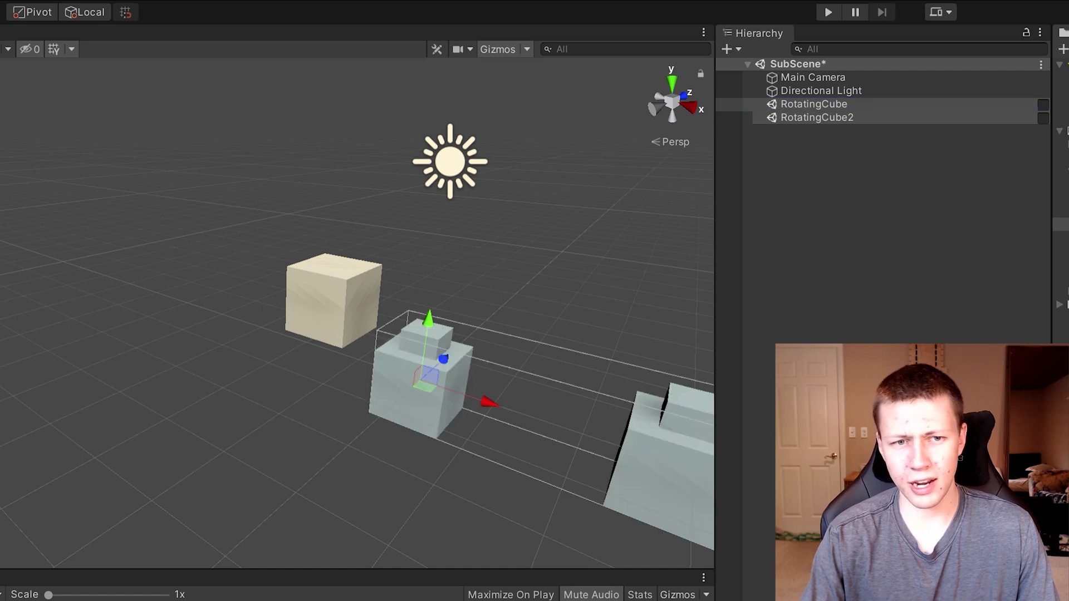
Toggle RotatingCube's active checkbox off and on, then unload the RotatingCube subscene.
{"action": "left_click_drag", "start_coordinate": [478, 295], "coordinate": [718, 296], "text": "alt"}
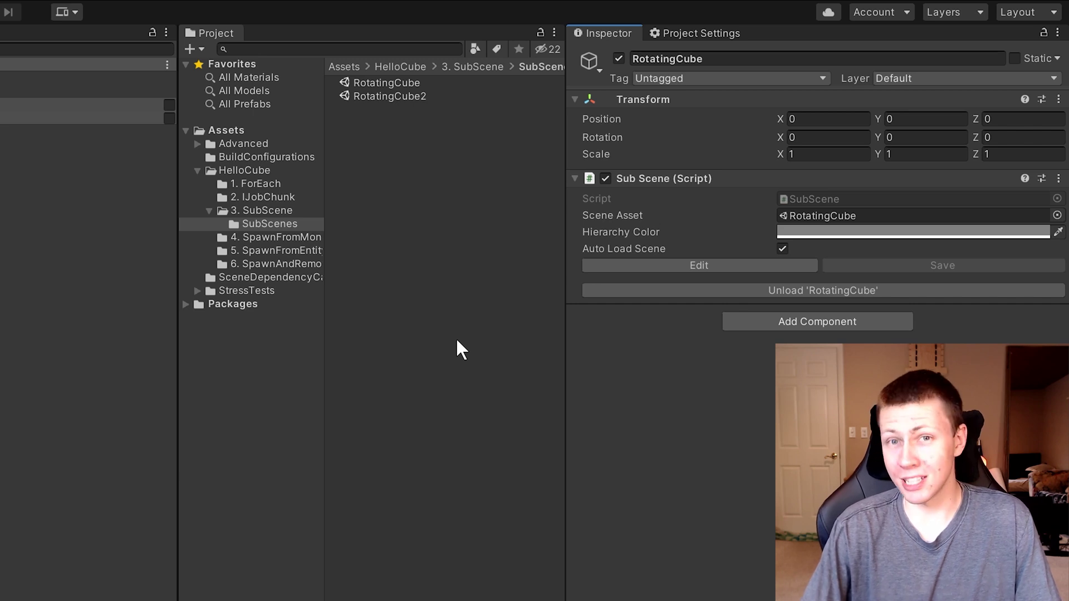
{"action": "left_click", "coordinate": [618, 58]}
{"action": "left_click", "coordinate": [618, 58]}
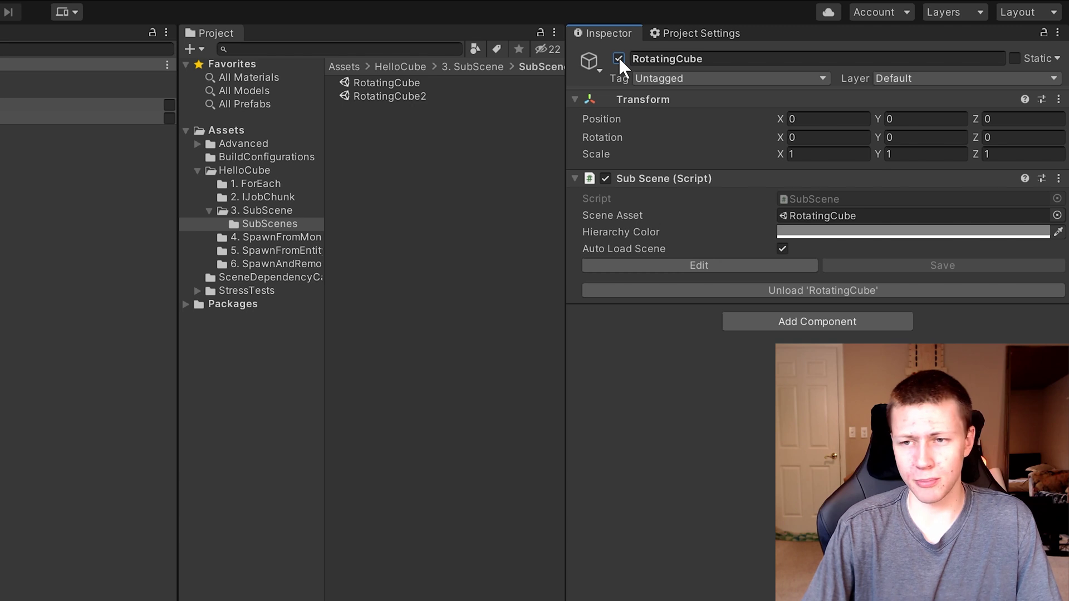
{"action": "left_click", "coordinate": [763, 290]}
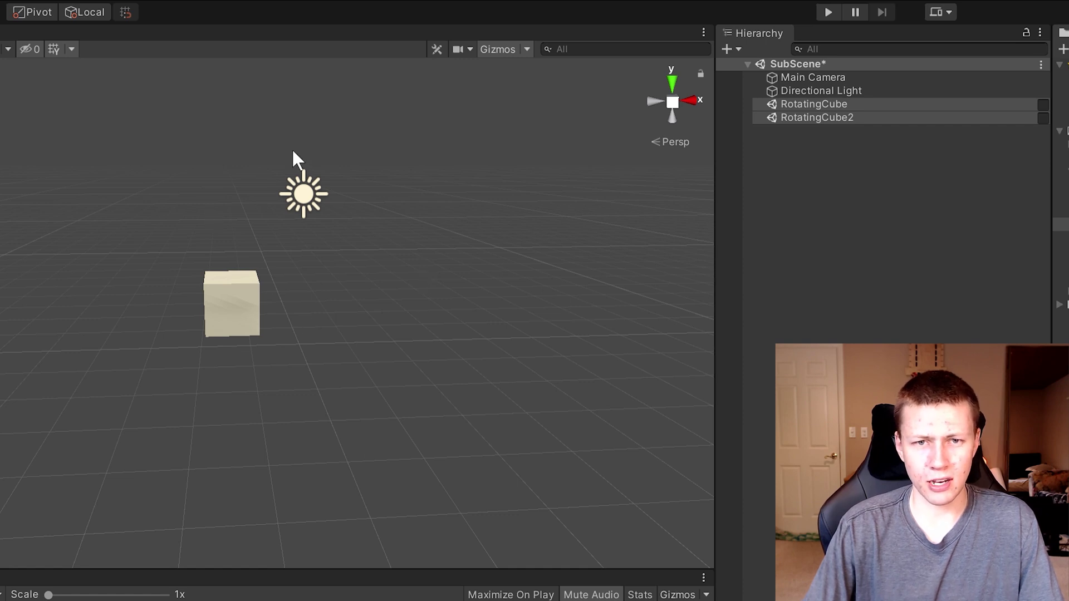
Run Play mode briefly to watch the cubes rotate, stop it, then select the RotatingCube2 SubScene.
{"action": "left_click", "coordinate": [826, 12]}
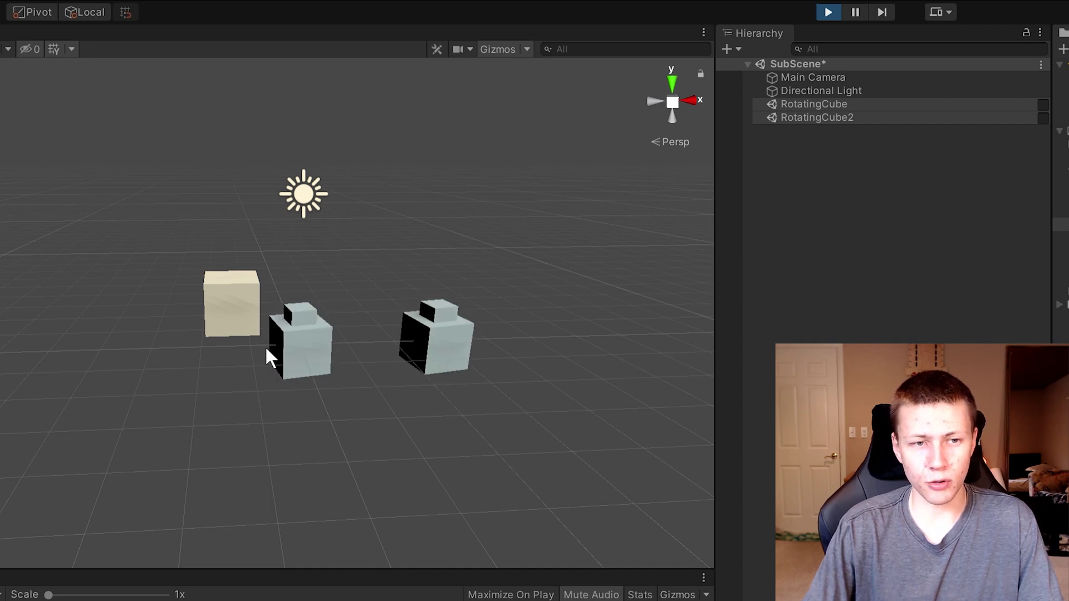
{"action": "left_click", "coordinate": [830, 11]}
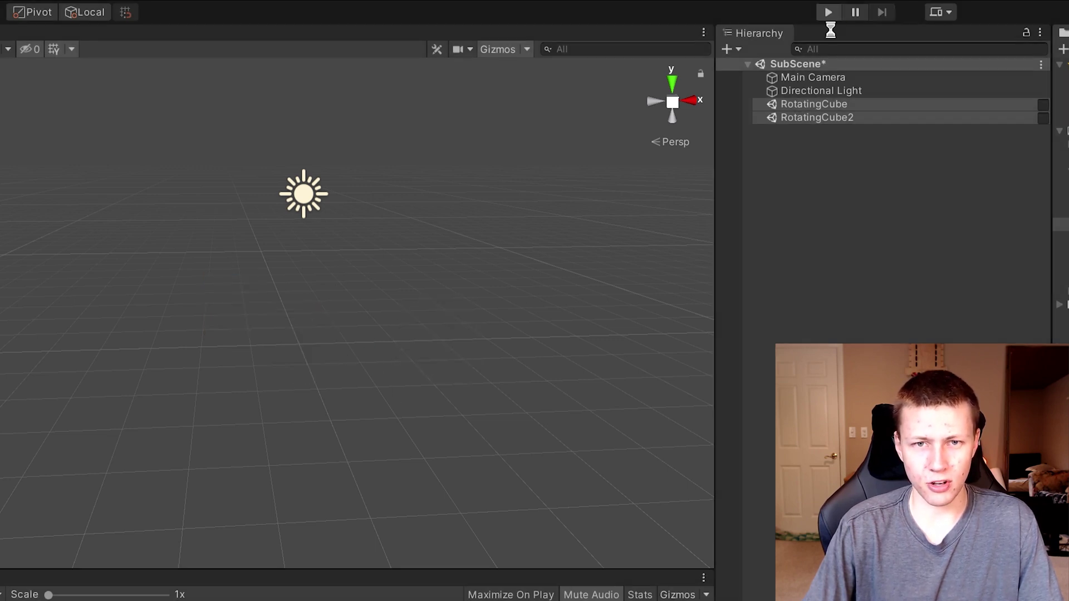
{"action": "left_click", "coordinate": [836, 115]}
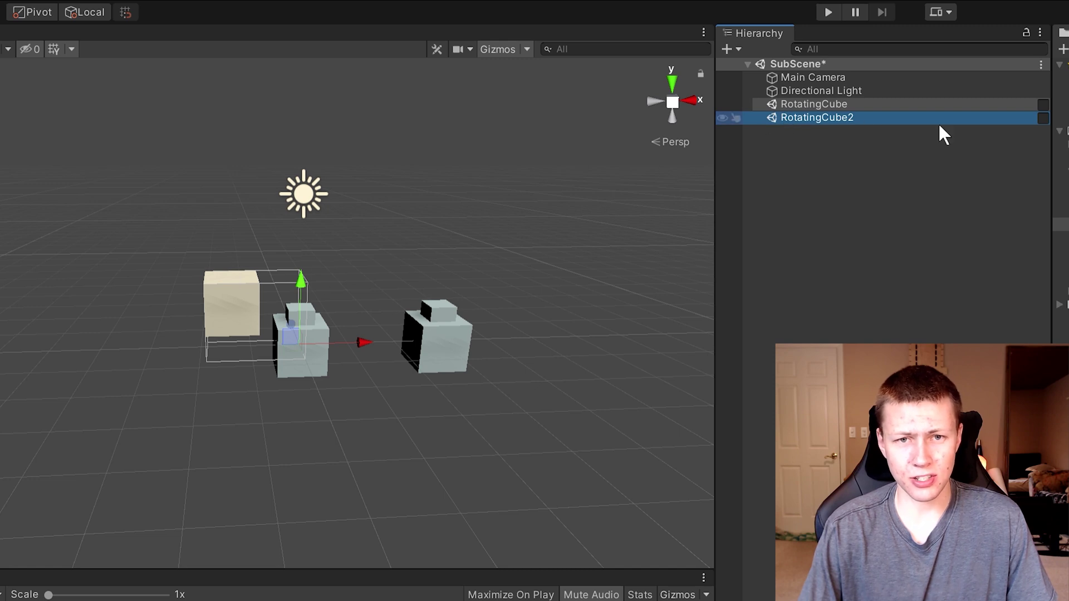
Open RotatingCube2 for editing and select its Cube, at position -1.374, 1.005653, -0.254.
{"action": "left_click", "coordinate": [1043, 118]}
{"action": "left_click", "coordinate": [803, 131]}
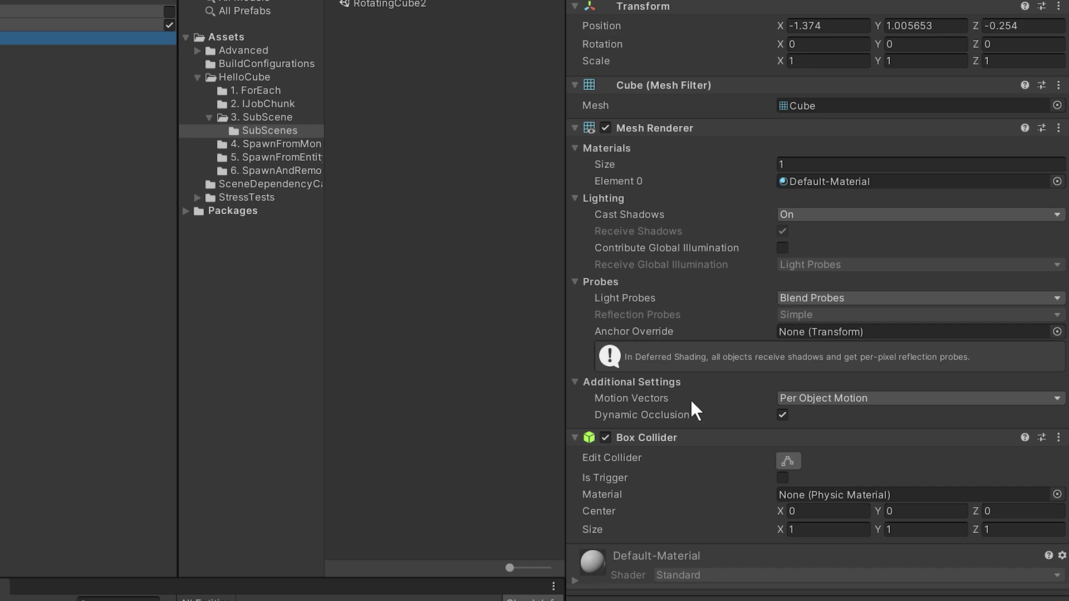
{"action": "mouse_move", "coordinate": [682, 393]}
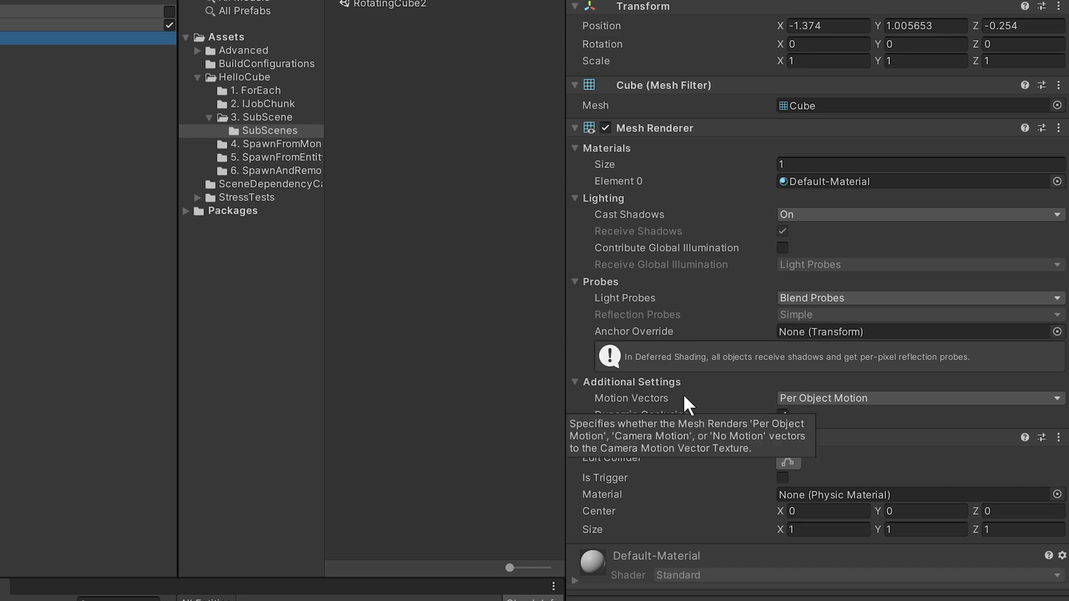